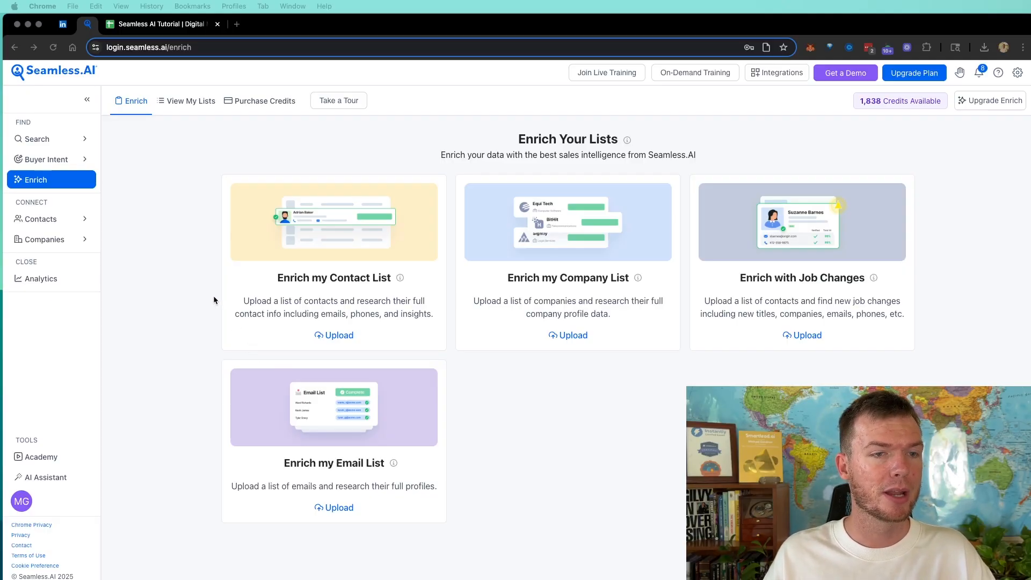
# Step: Read the explanation of the Enrich my Email List option and close it
pyautogui.click(394, 466)
pyautogui.click(393, 465)
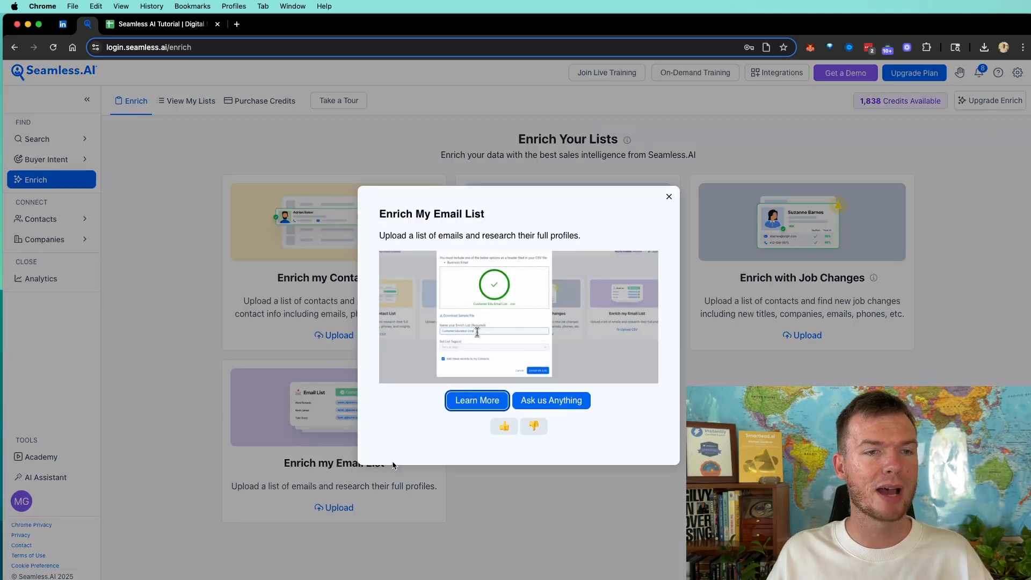
pyautogui.click(215, 394)
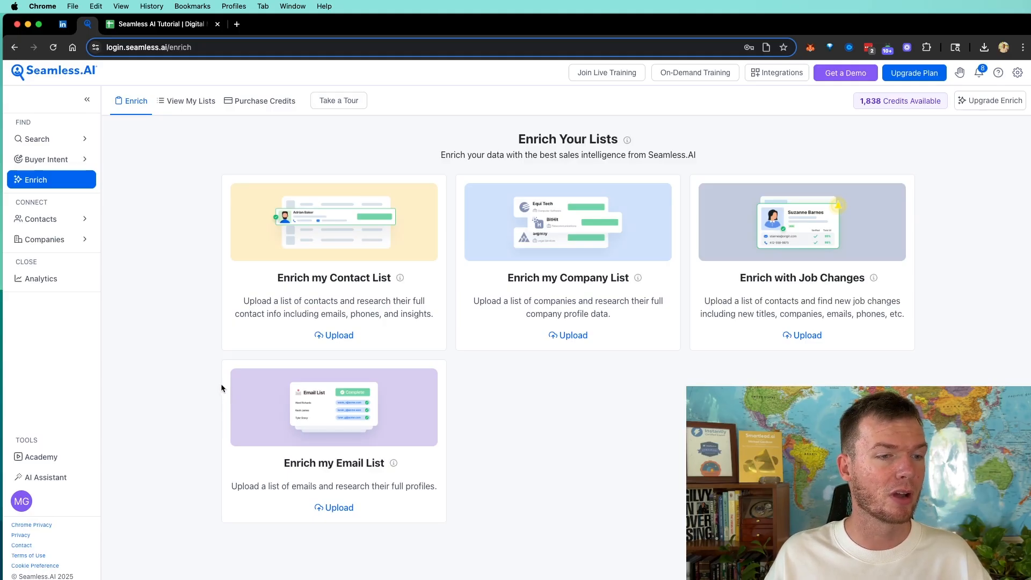
# Step: Open the upload form for Enrich my Email List and copy the required header name "Business Email"
pyautogui.click(339, 508)
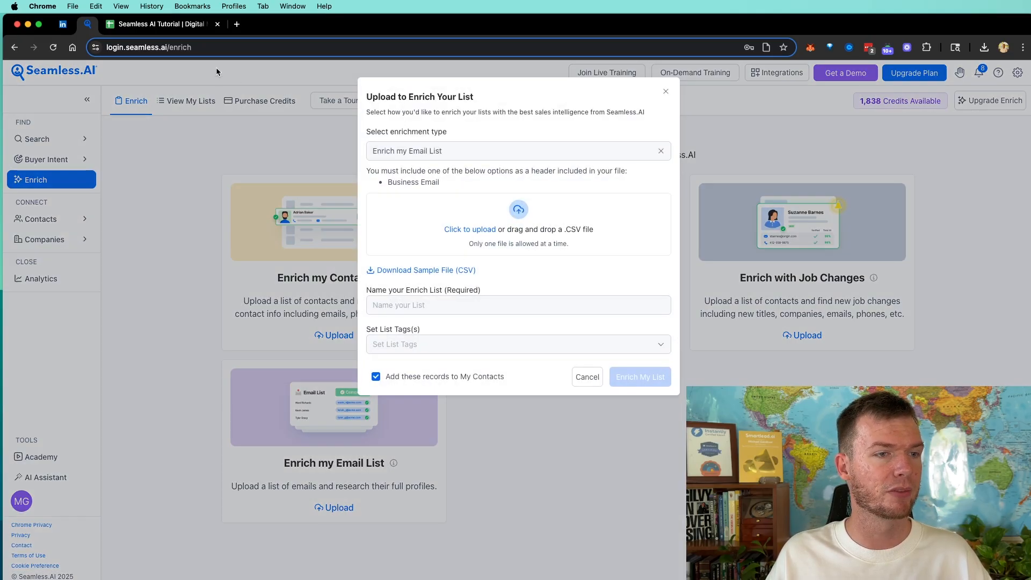
pyautogui.moveTo(440, 183); pyautogui.dragTo(387, 182)
pyautogui.rightClick(388, 184)
pyautogui.click(399, 206)
# Step: Switch to the Digital Marketing Agencies Google Sheet, check the Business Email and Website headers, and download the Master sheet as CSV
pyautogui.click(174, 25)
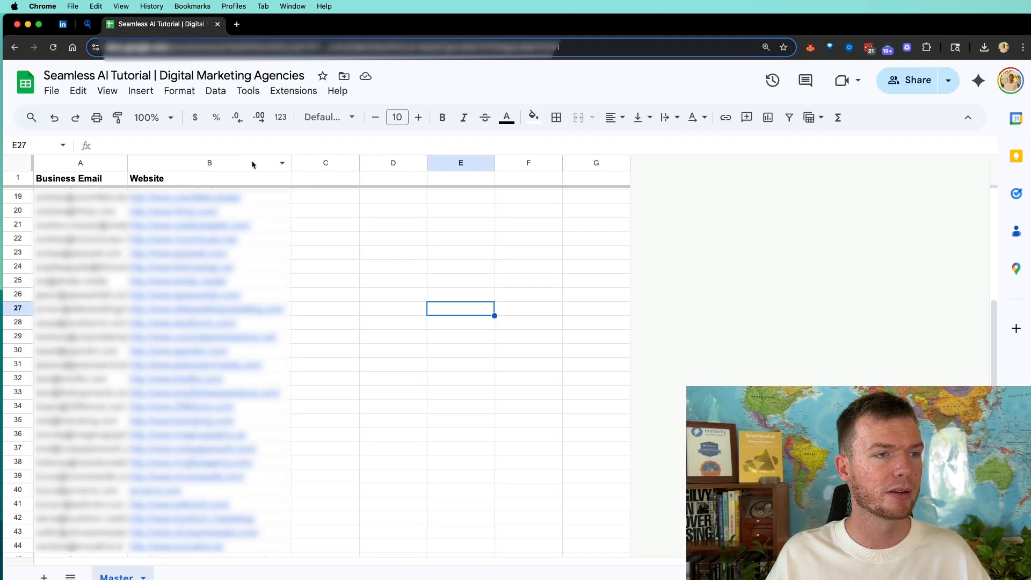
pyautogui.doubleClick(92, 179)
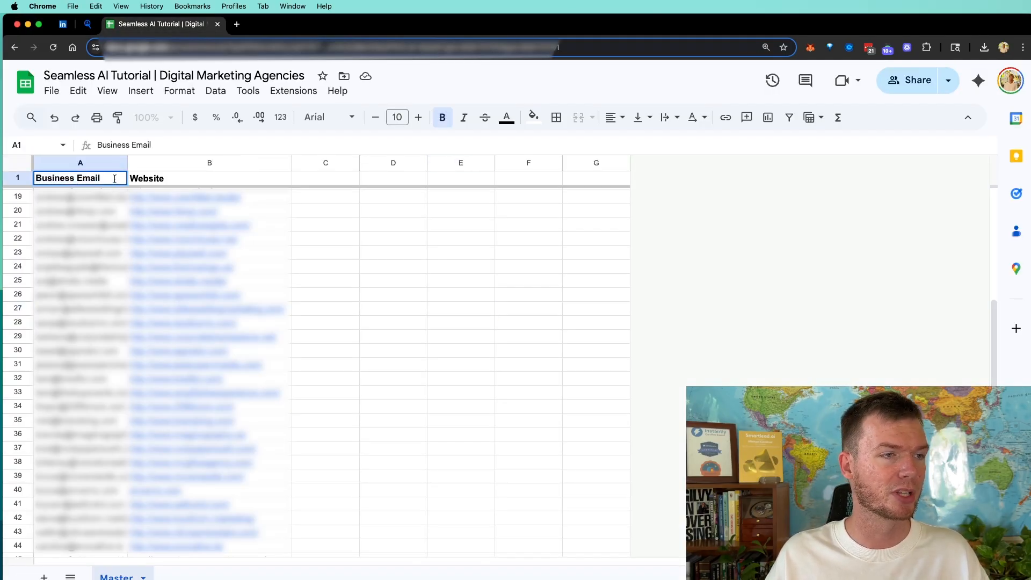
pyautogui.click(154, 179)
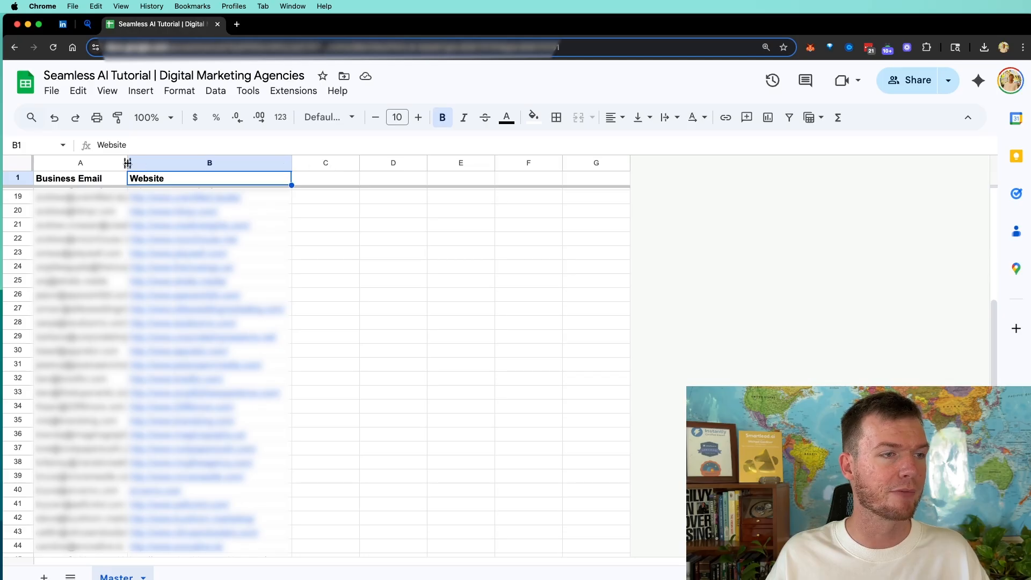
pyautogui.click(52, 90)
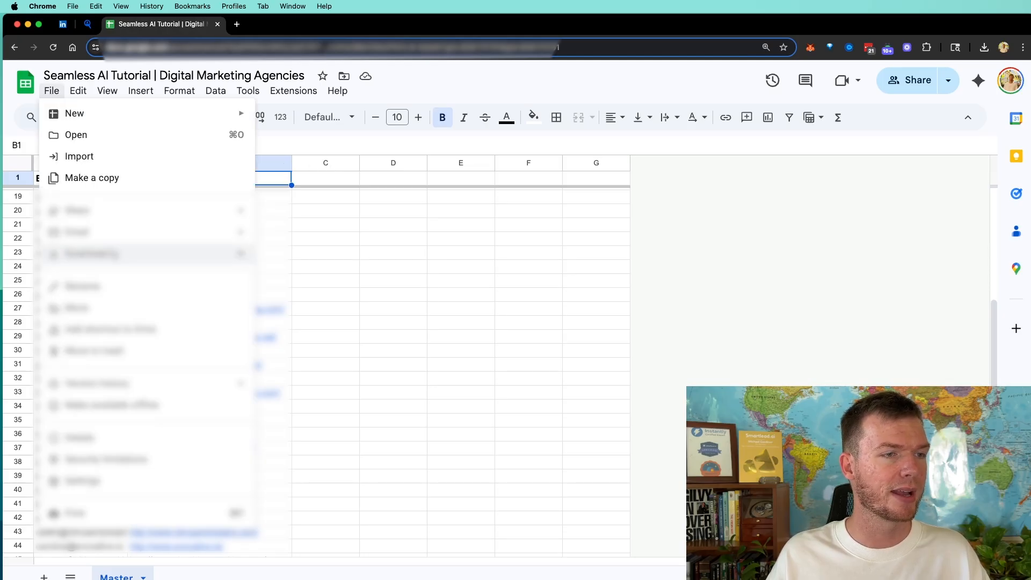
pyautogui.moveTo(91, 253)
pyautogui.click(339, 344)
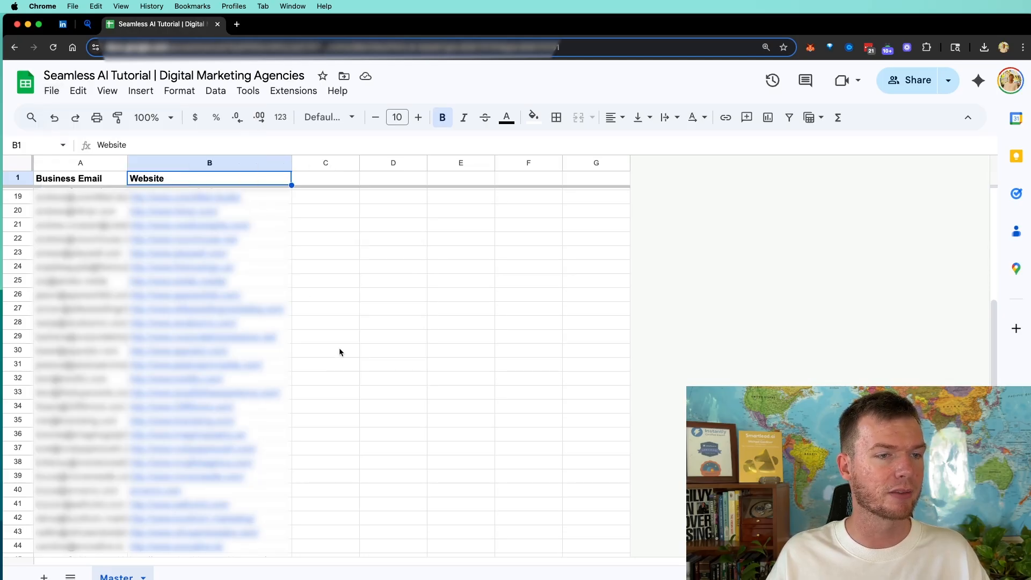
# Step: Return to Seamless.AI and upload the downloaded "Seamless AI Tutorial _ Digital Marketing Agencies - Master (2).csv" to the enrichment form
pyautogui.click(88, 24)
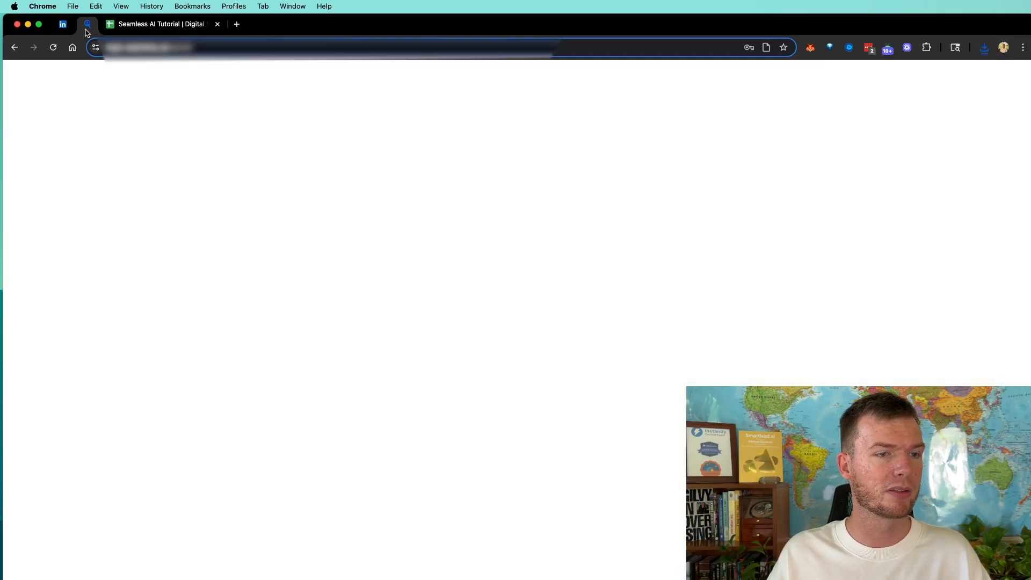
pyautogui.click(984, 48)
pyautogui.moveTo(931, 94); pyautogui.dragTo(472, 230)
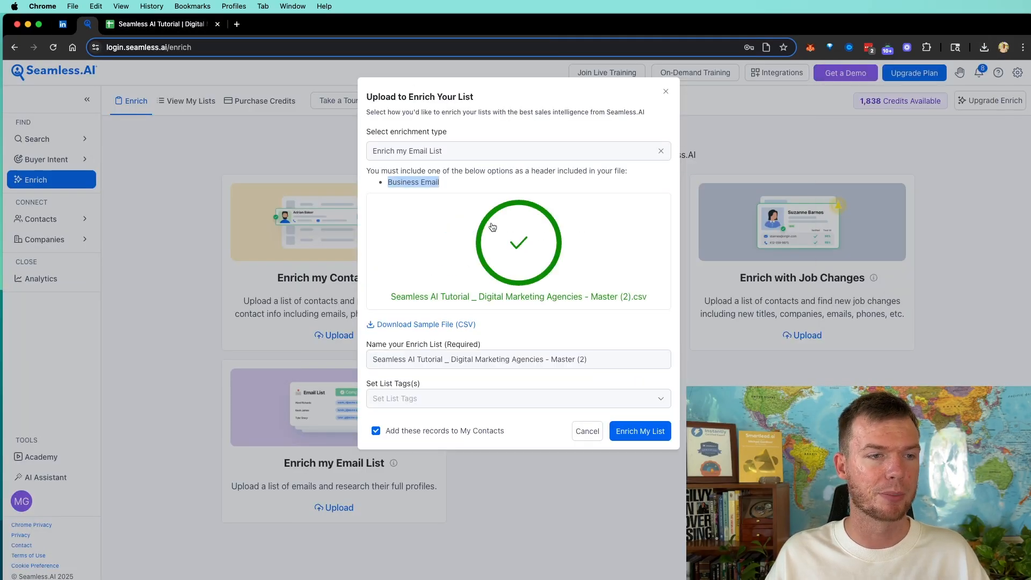
# Step: Name the enrich list "Tutorial 2" and start enriching it
pyautogui.doubleClick(452, 360)
pyautogui.press('super+a')
pyautogui.write('T')
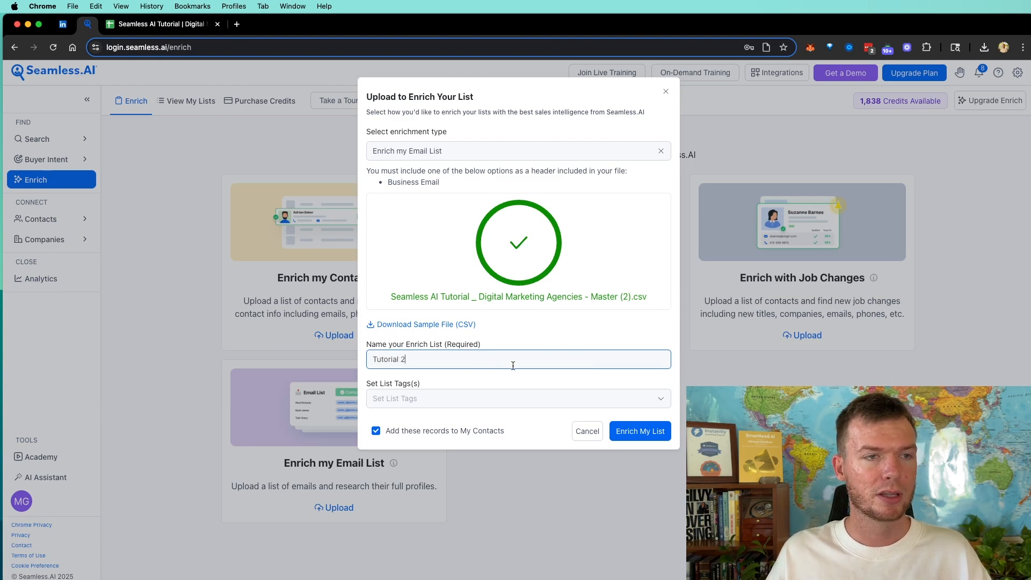
pyautogui.click(632, 433)
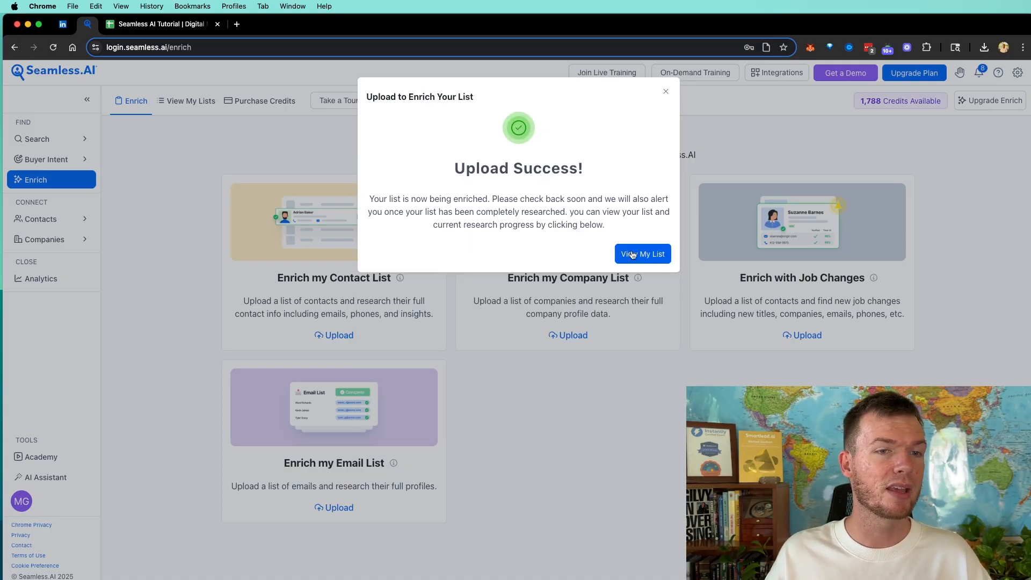
# Step: Open the enriched Tutorial 2 list and look through its contact and company columns, comparing it with the source Google Sheet
pyautogui.click(632, 255)
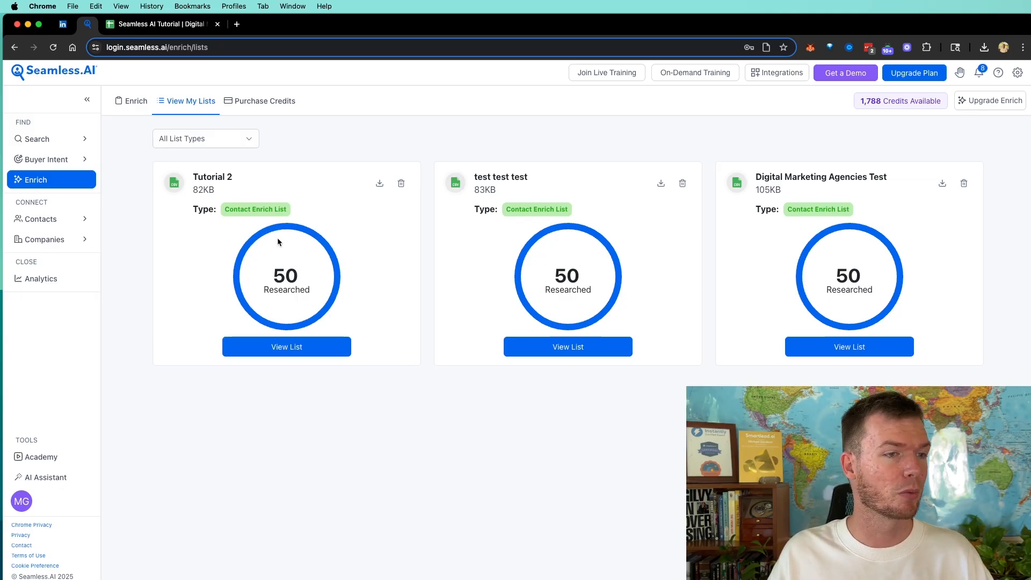
pyautogui.click(161, 25)
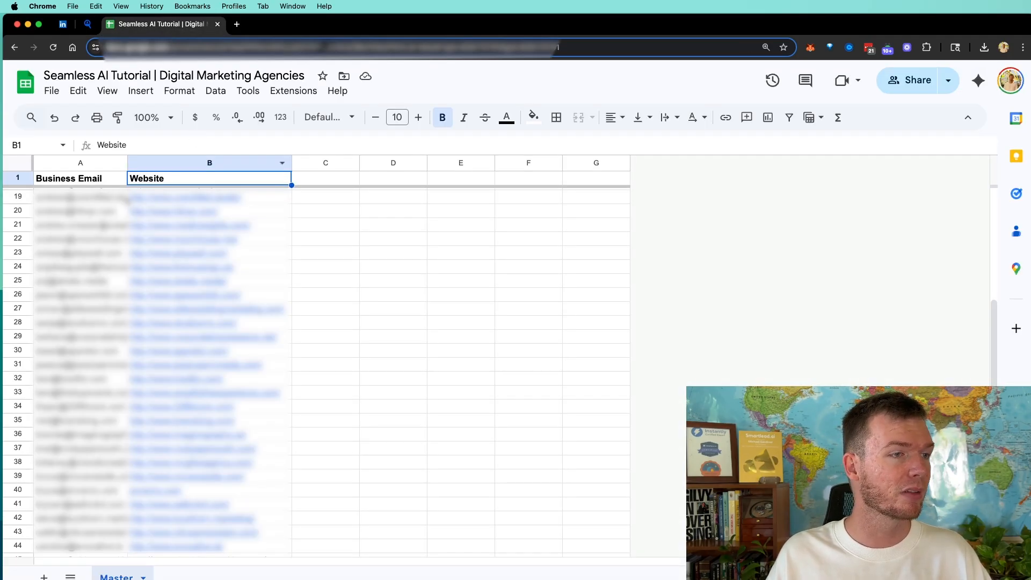
pyautogui.click(87, 24)
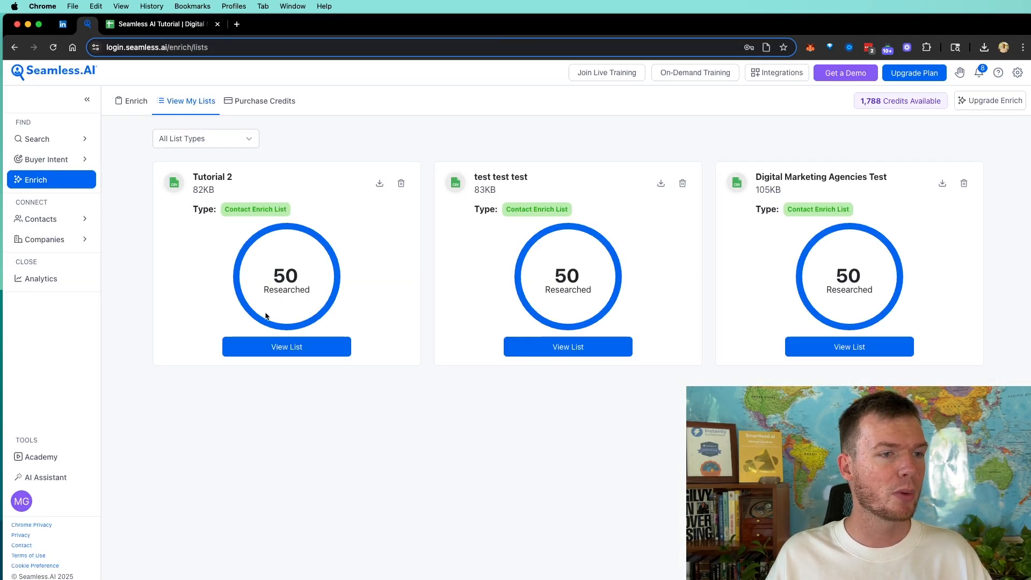
pyautogui.click(277, 348)
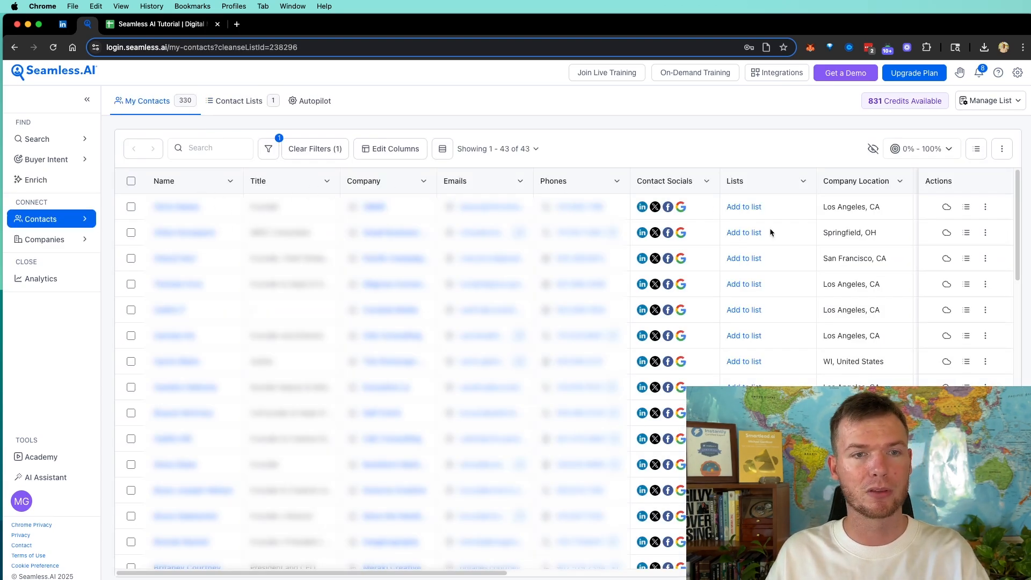
pyautogui.hscroll(10, 769, 228)
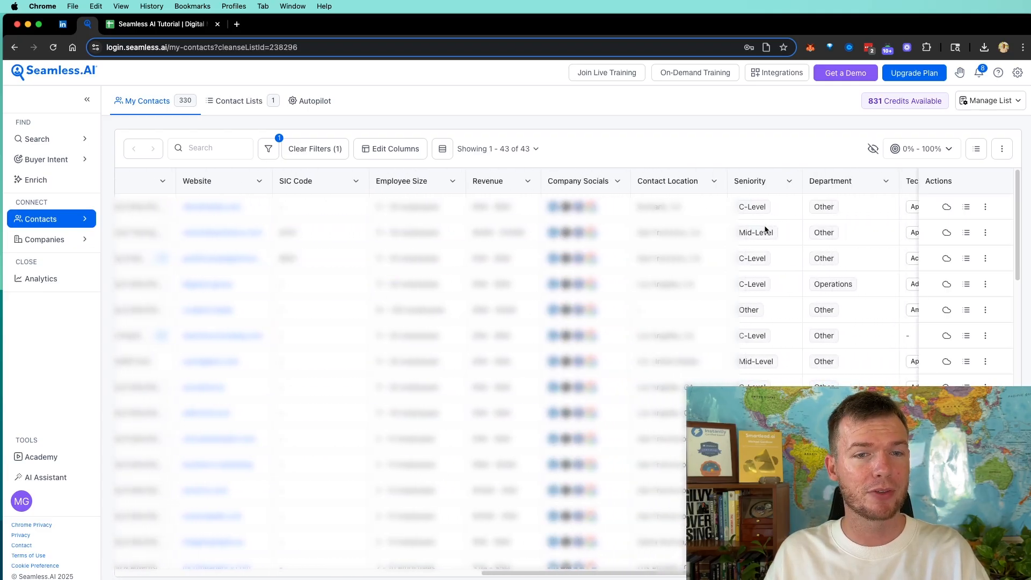
pyautogui.hscroll(-15, 771, 229)
pyautogui.moveTo(453, 232)
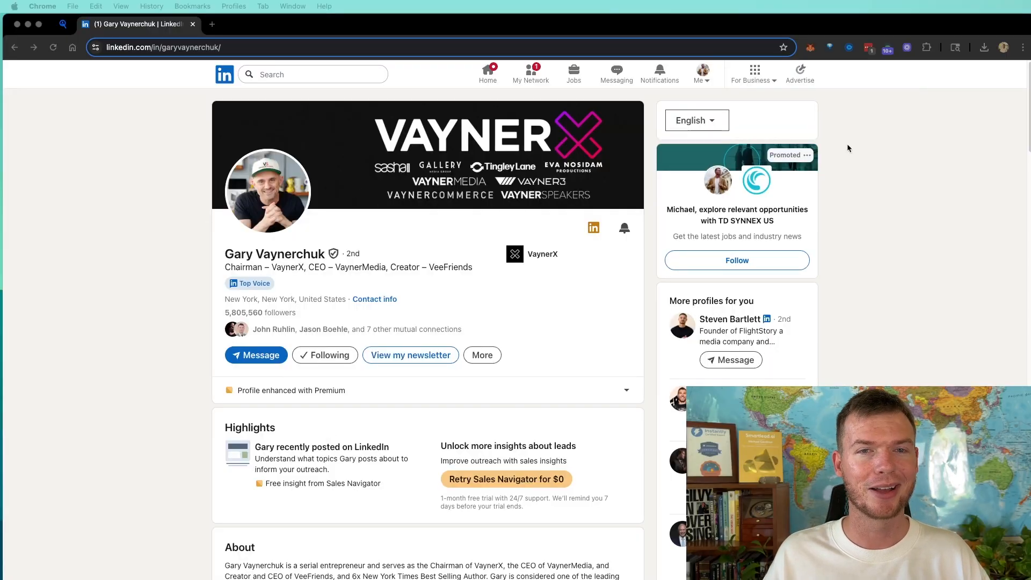
# Step: Open the Seamless.AI browser extension beside the LinkedIn profile and expand the matched contact's email addresses
pyautogui.click(948, 120)
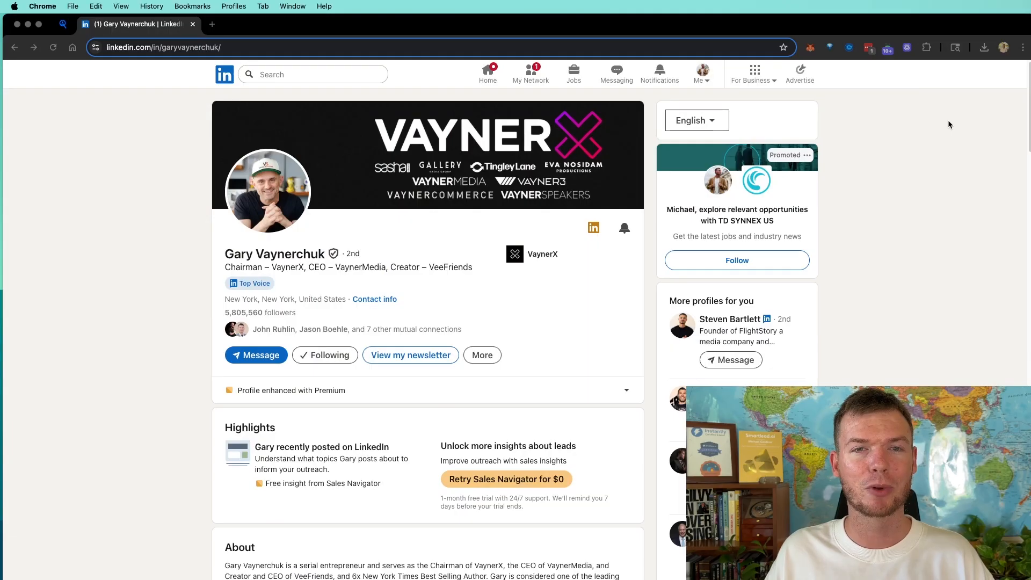
pyautogui.click(927, 48)
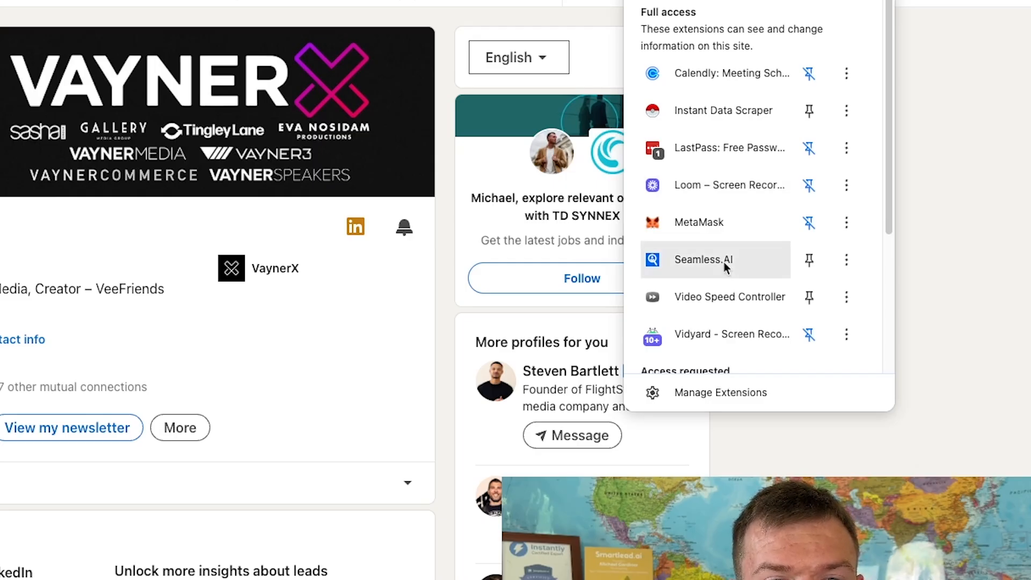
pyautogui.click(724, 260)
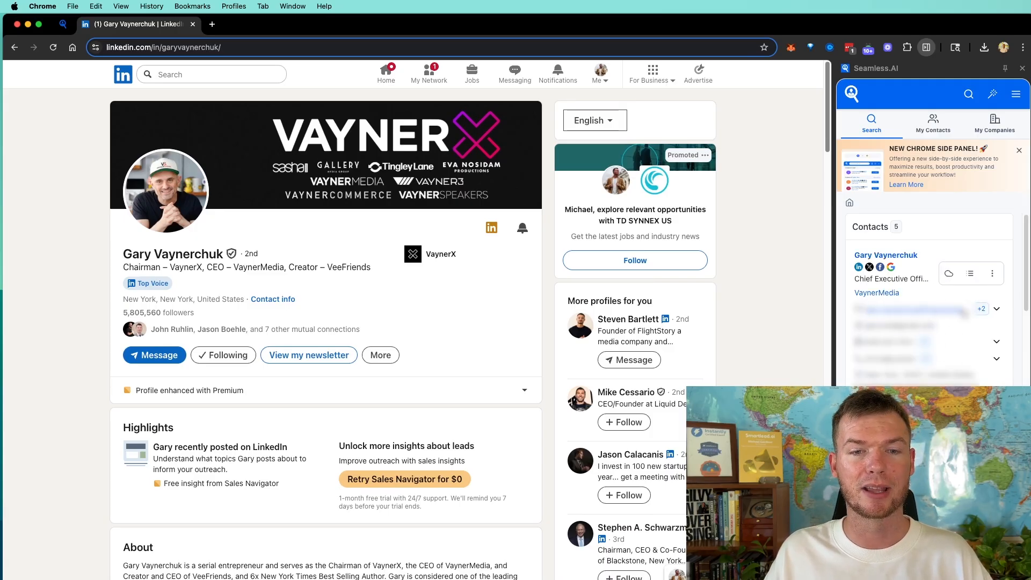
pyautogui.click(997, 308)
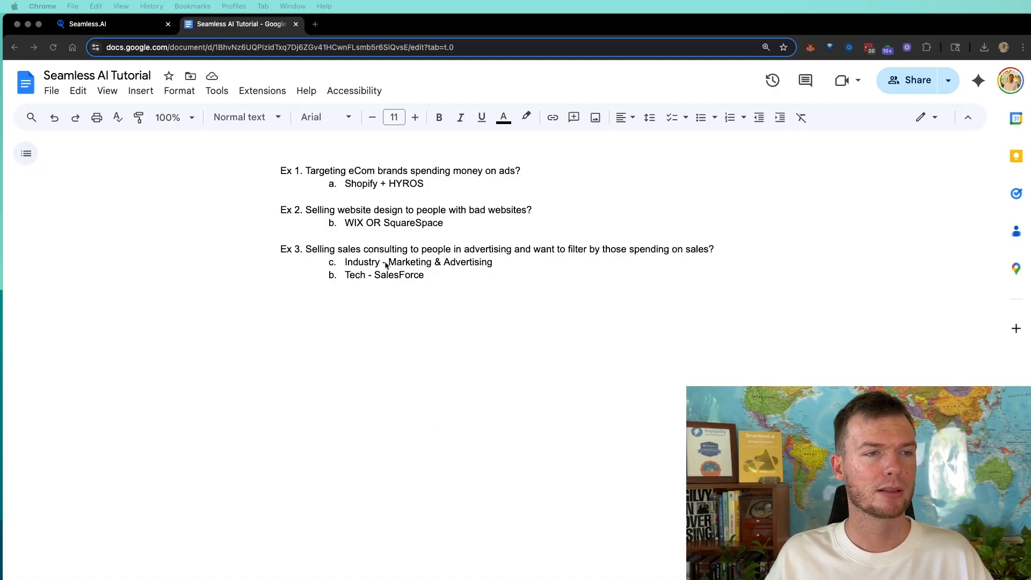
# Step: Examine Ex 1 on targeting eCom brands in the Google Doc and highlight the technology name HYROS
pyautogui.tripleClick(354, 170)
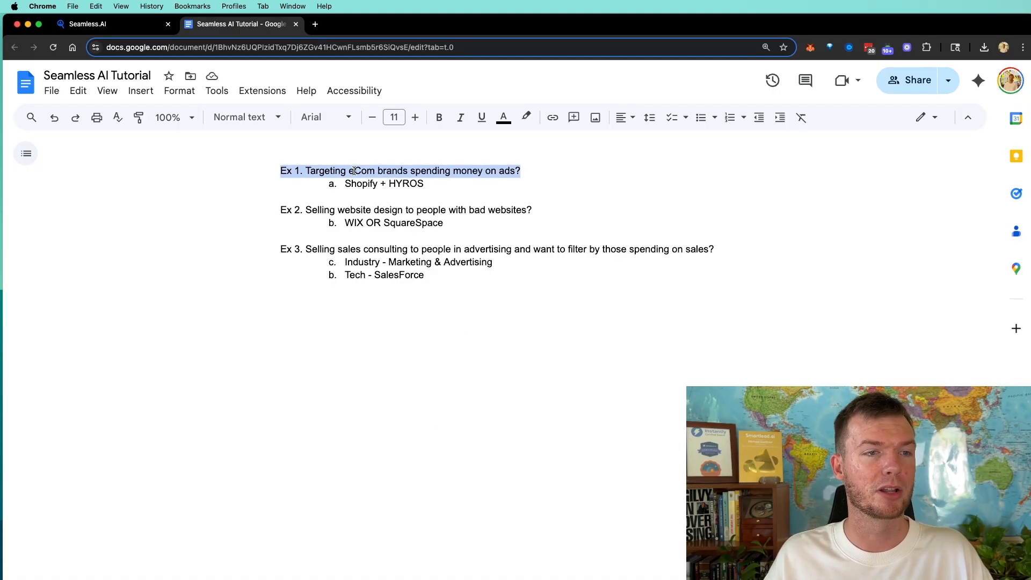
pyautogui.click(354, 171)
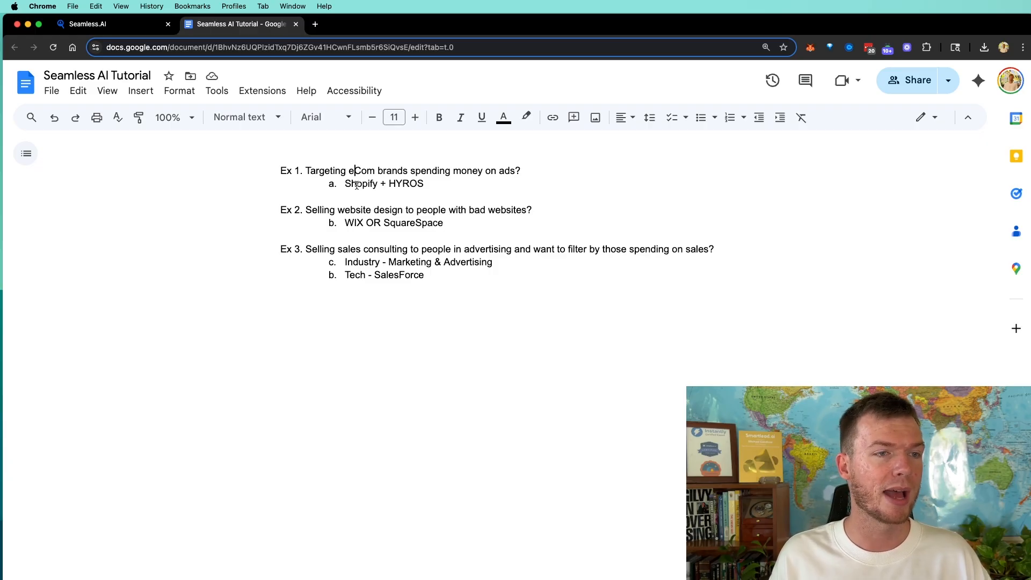
pyautogui.click(390, 185)
pyautogui.doubleClick(390, 185)
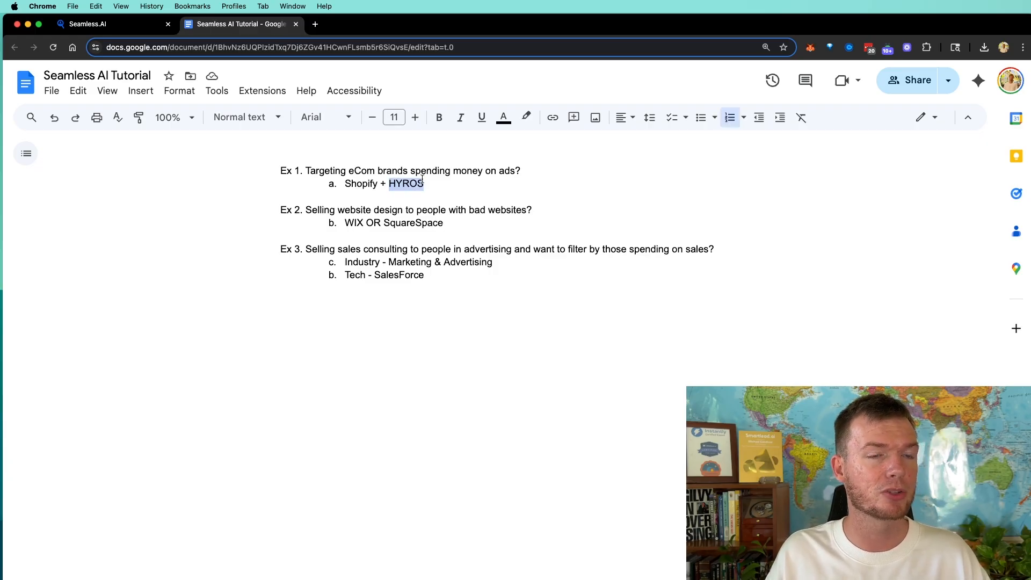
# Step: Switch to Seamless.AI and run a contacts search with the Technologies filter set to include Hyros
pyautogui.click(103, 27)
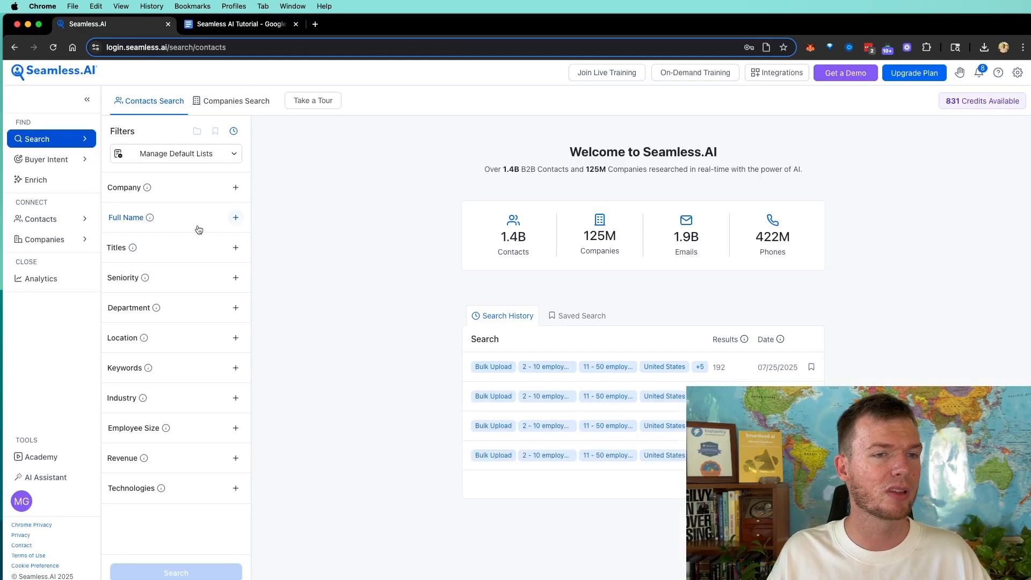
pyautogui.click(184, 488)
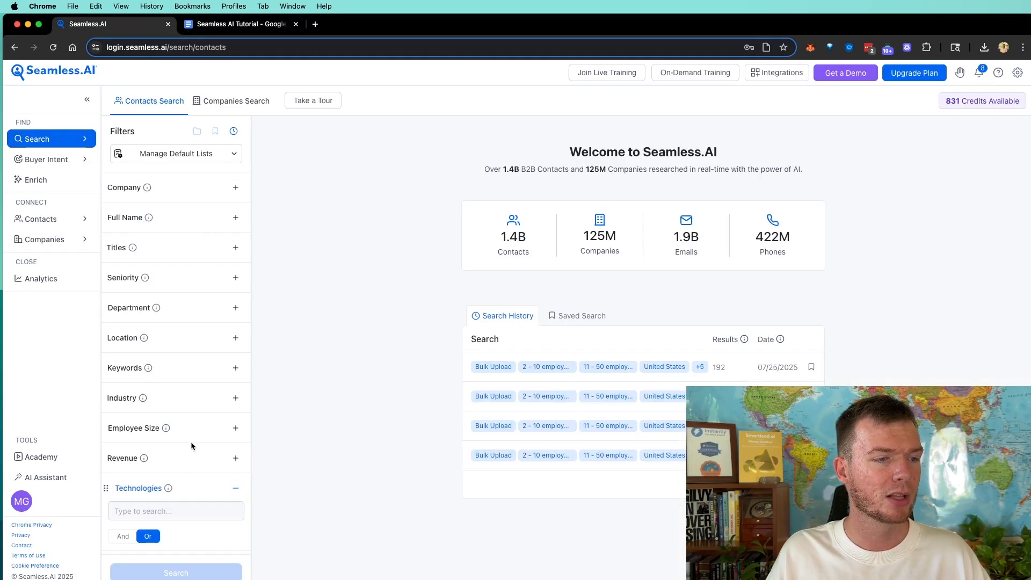
pyautogui.click(171, 509)
pyautogui.write('hyros')
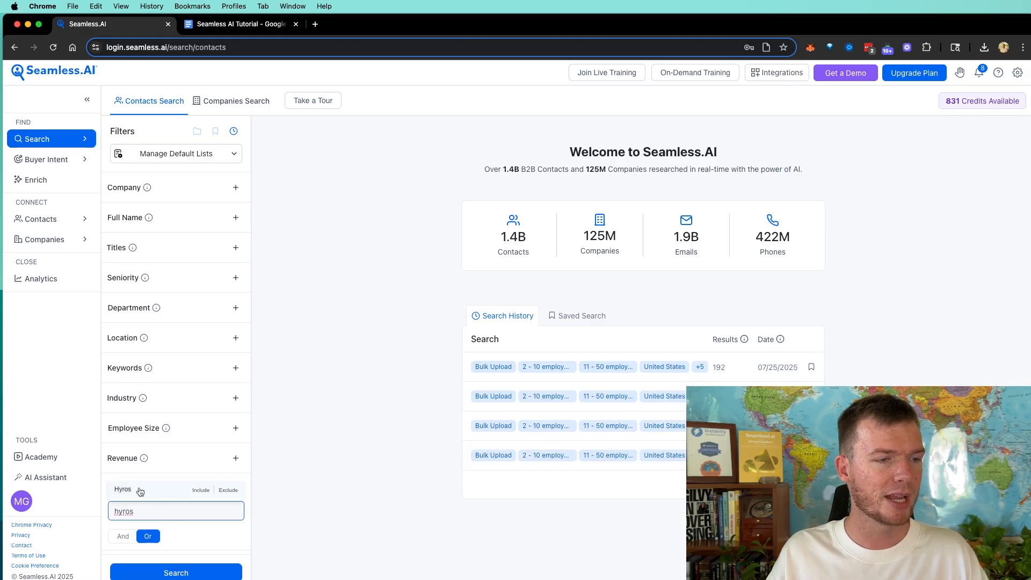
pyautogui.click(135, 489)
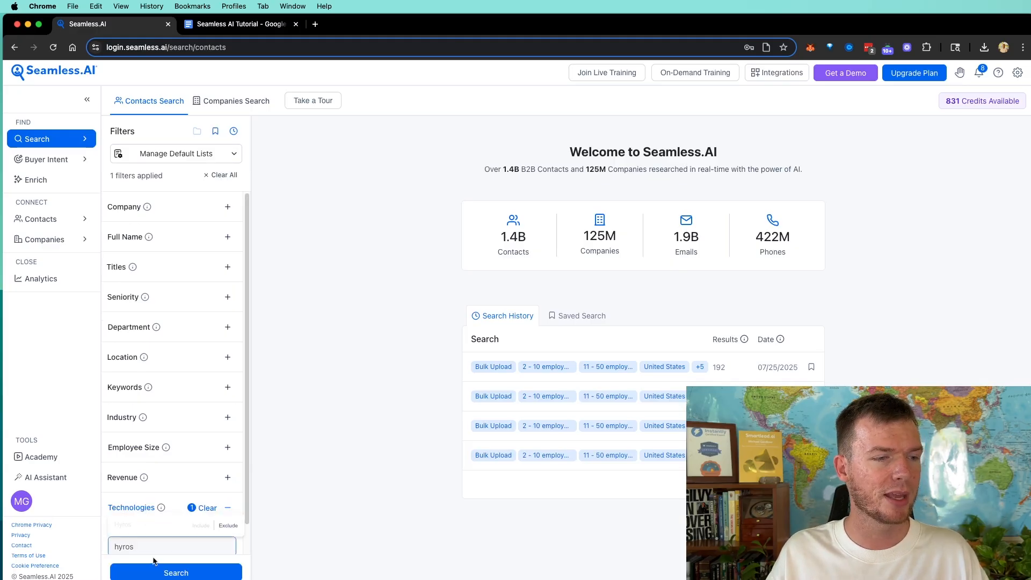
pyautogui.click(160, 572)
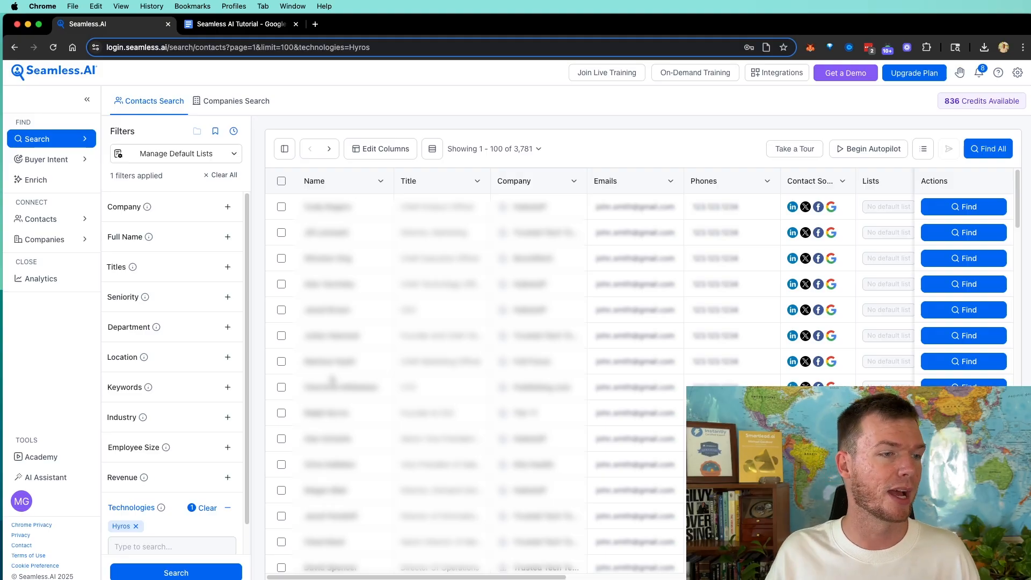
pyautogui.moveTo(188, 383)
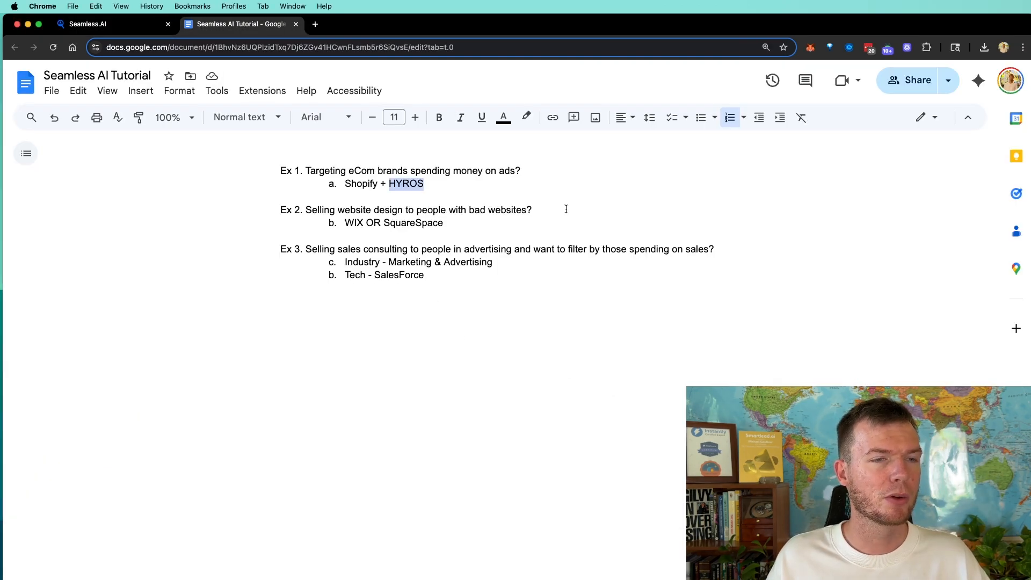
# Step: Go from the Google Doc's examples back to the Seamless.AI contacts search and review its title, location, industry, employee size and technology filters
pyautogui.click(562, 206)
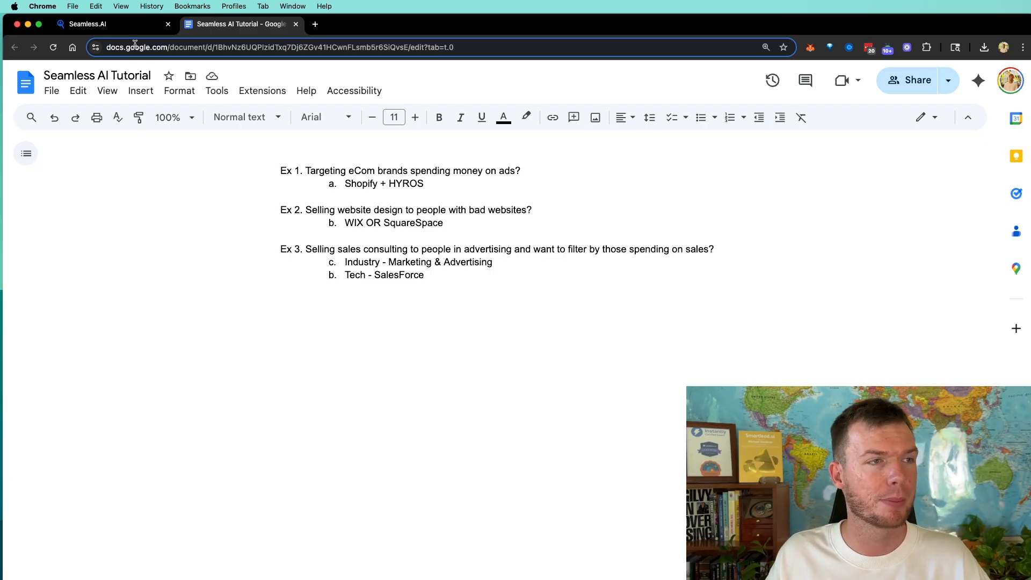
pyautogui.click(131, 26)
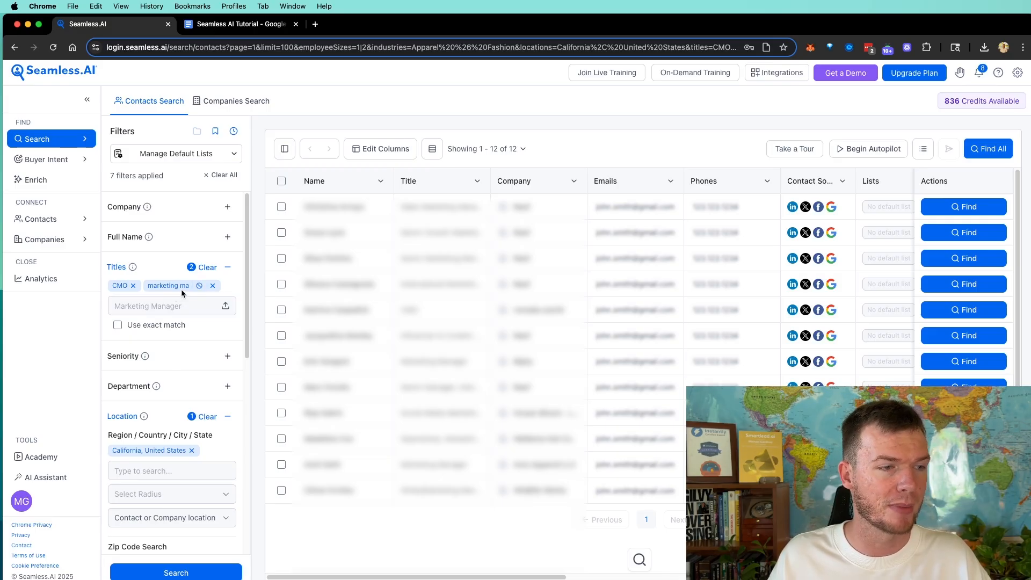
pyautogui.scroll(-2, 182, 289)
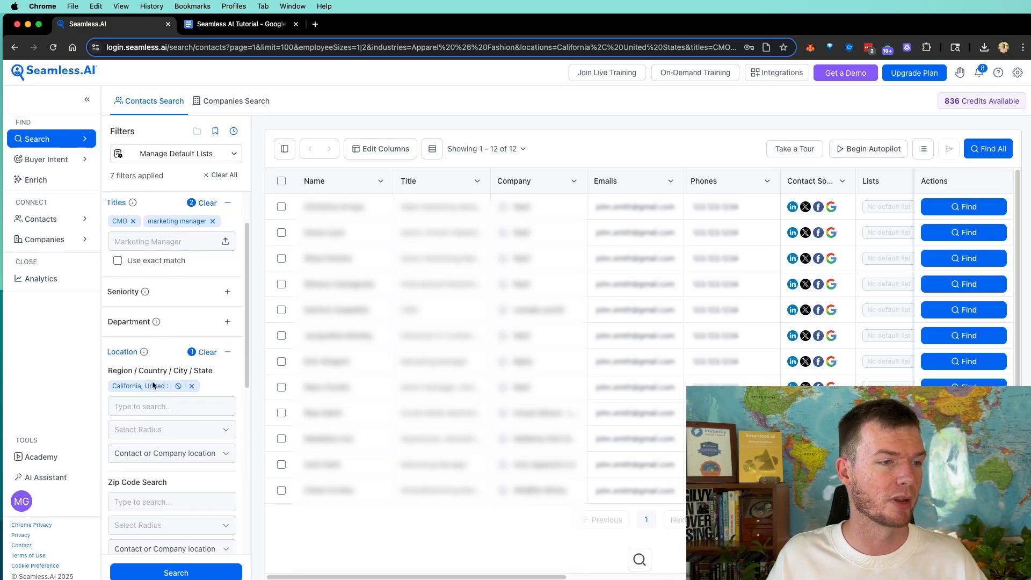
pyautogui.scroll(-5, 154, 383)
pyautogui.scroll(-2, 153, 369)
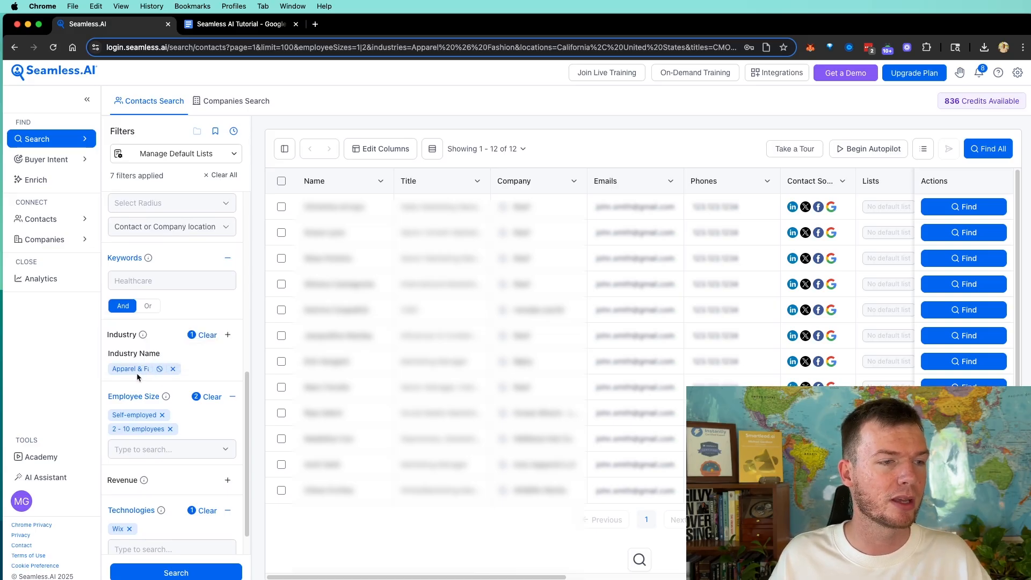
# Step: Add owner as a job title to the Titles filter of the Wix contacts search
pyautogui.scroll(-1, 136, 373)
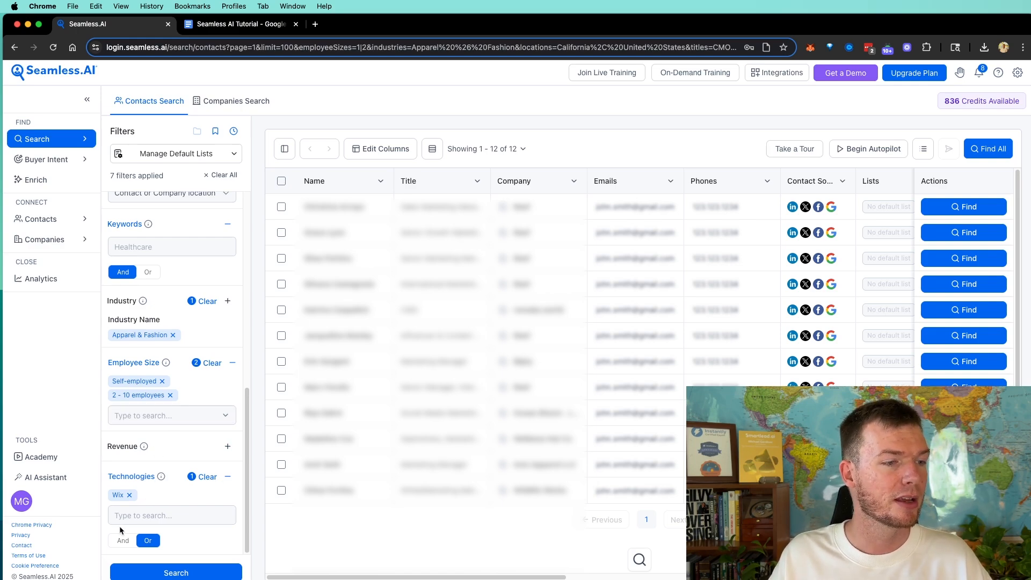
pyautogui.scroll(3, 144, 450)
pyautogui.scroll(-3, 137, 408)
pyautogui.scroll(6, 133, 386)
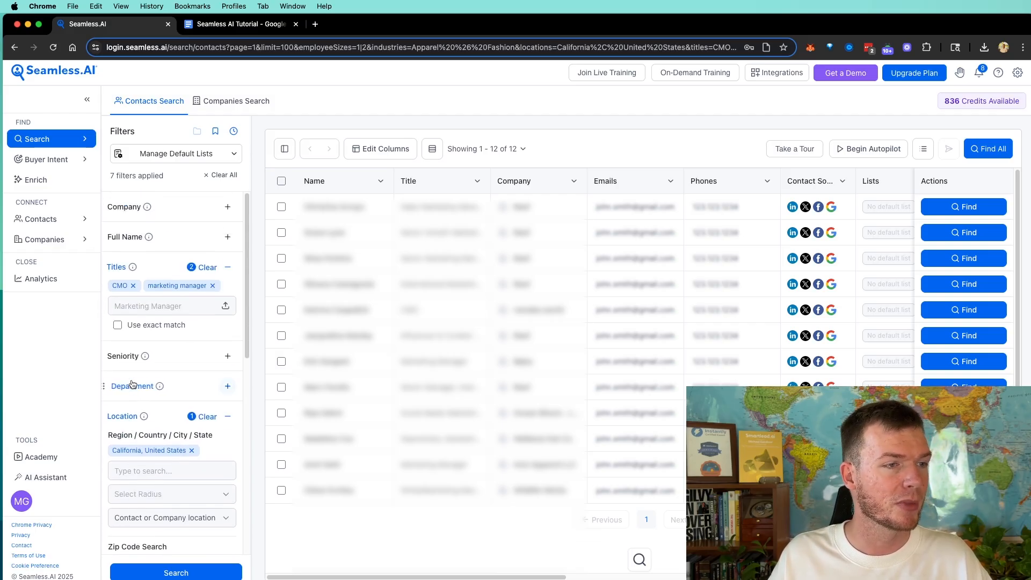
pyautogui.click(168, 304)
pyautogui.write('owner')
pyautogui.press('Return')
# Step: Add founder and ceo to the Titles filter, then rerun the contacts search and look over the applied filters
pyautogui.write('fo')
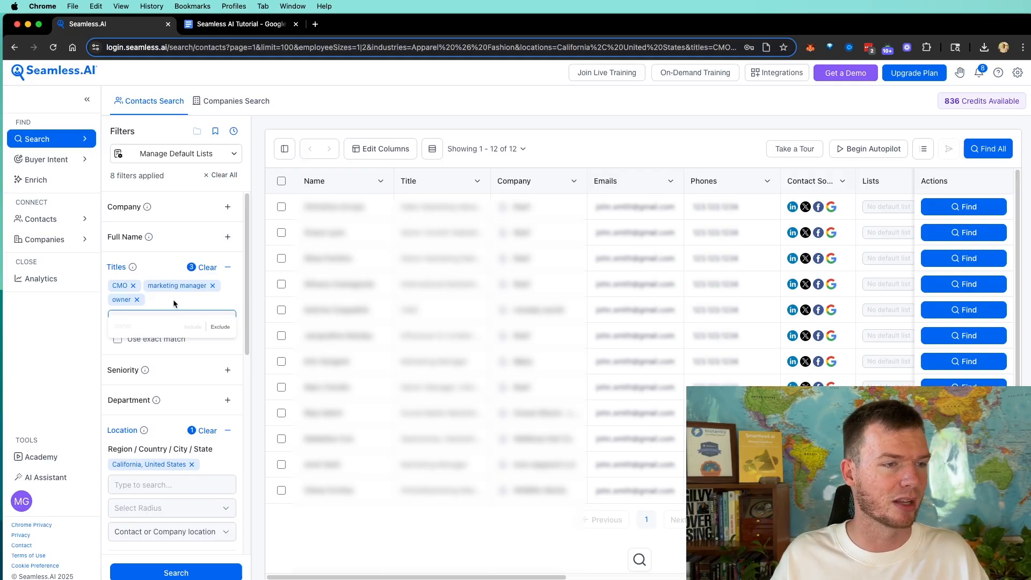
pyautogui.doubleClick(157, 320)
pyautogui.write('founder')
pyautogui.press('Return')
pyautogui.write('ce')
pyautogui.press('Return')
pyautogui.click(193, 575)
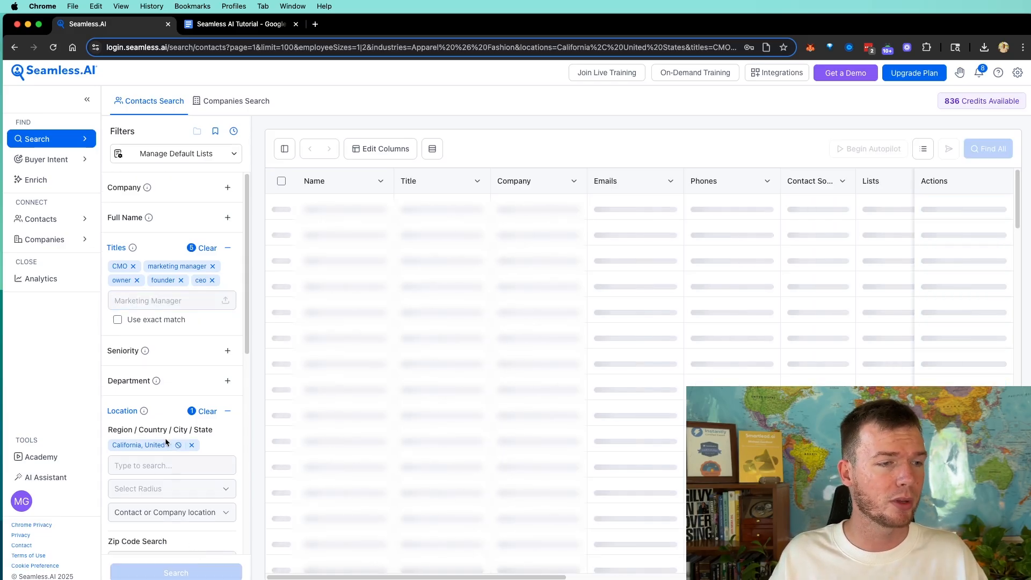
pyautogui.scroll(-5, 161, 437)
pyautogui.scroll(5, 176, 417)
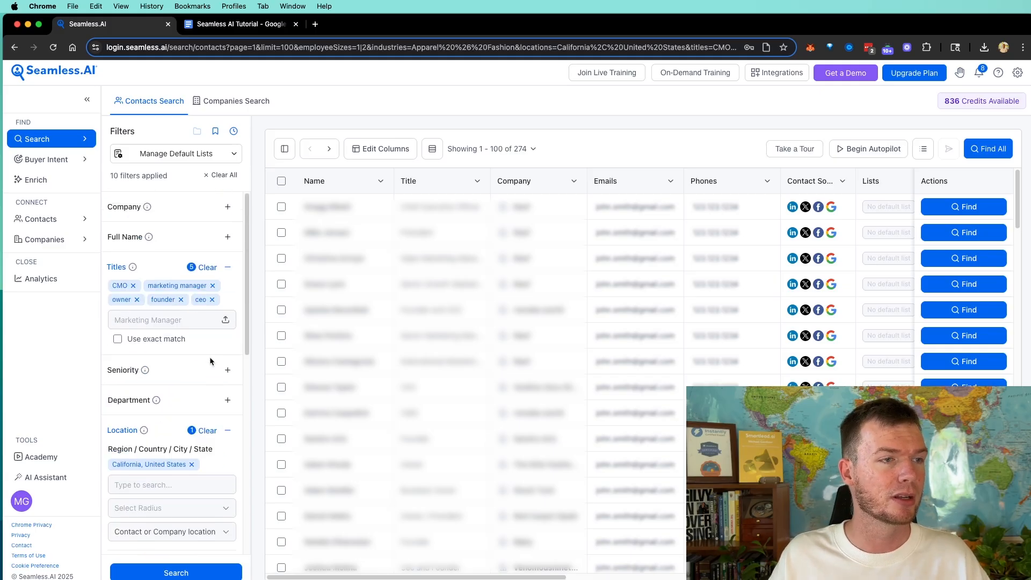
pyautogui.scroll(-20, 536, 375)
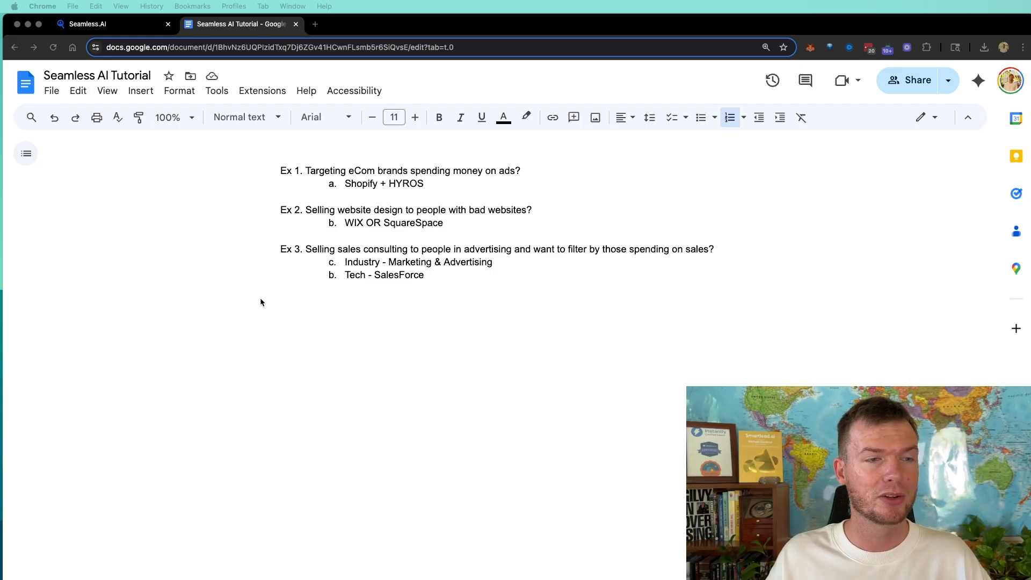
# Step: Switch from the Google Doc to Seamless.AI and include Salesforce in the Technologies filter of a new contacts search
pyautogui.click(124, 29)
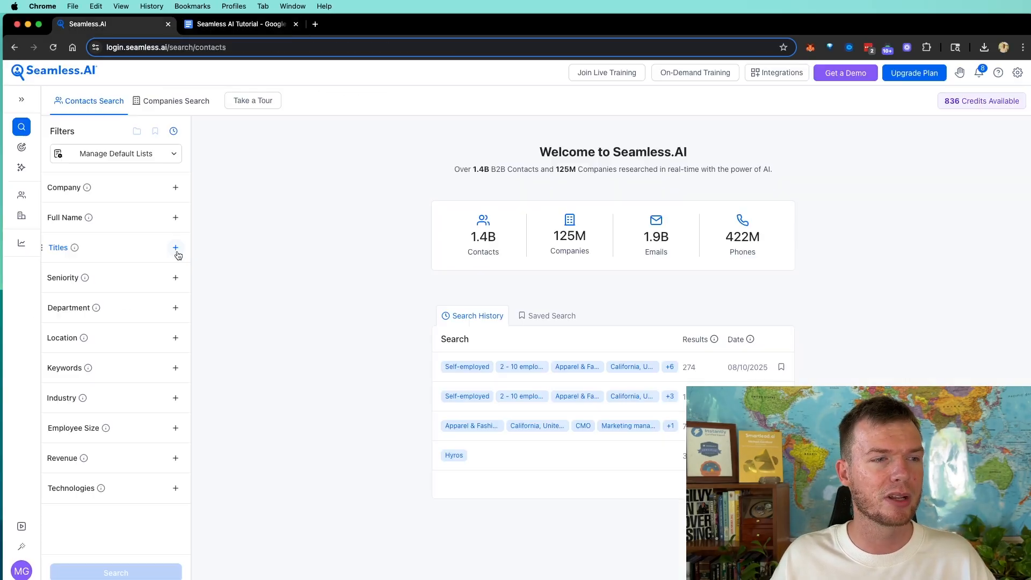
pyautogui.click(97, 492)
pyautogui.click(110, 510)
pyautogui.write('salesforce')
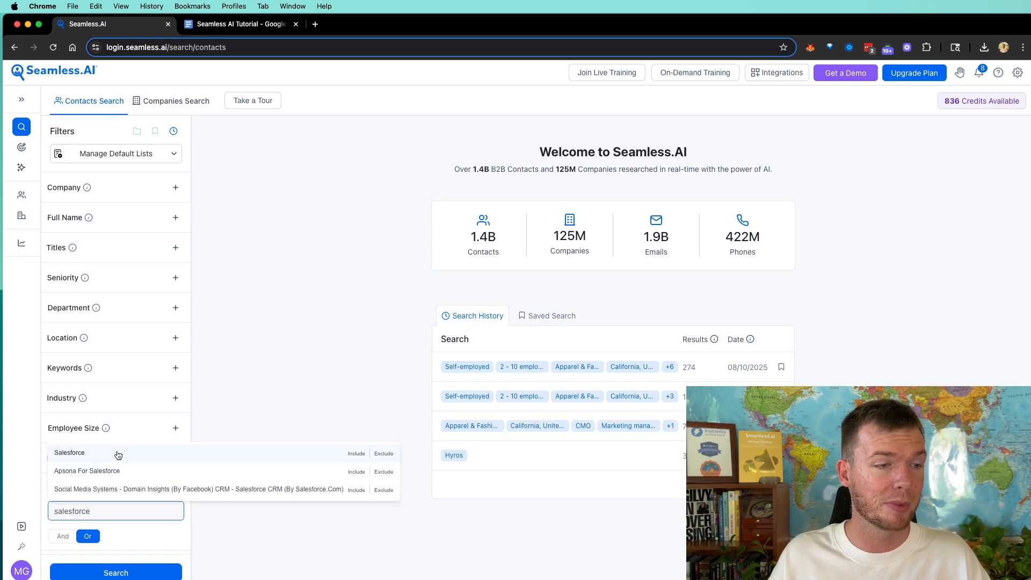
pyautogui.click(118, 454)
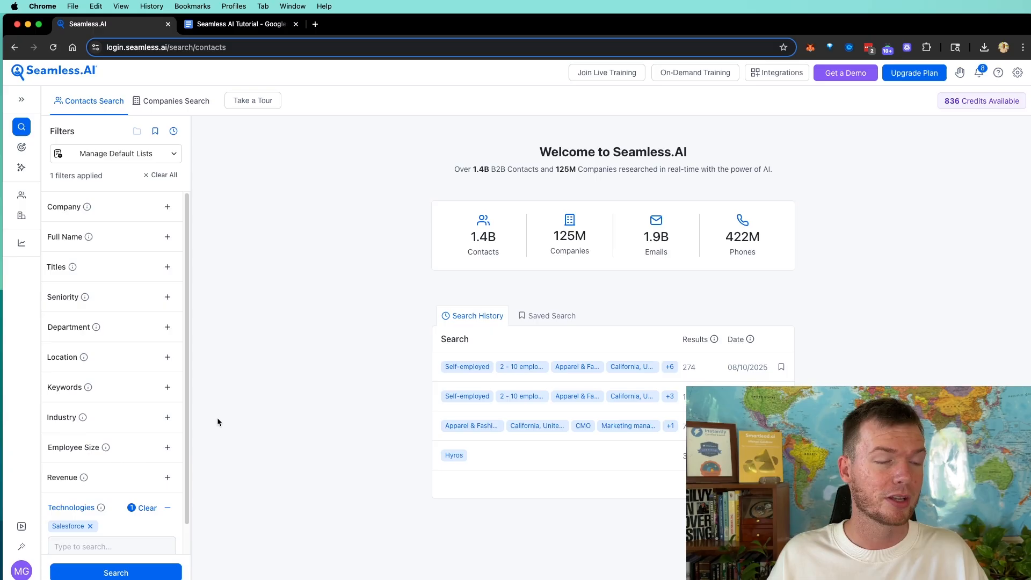
# Step: Set the Employee Size filter to Self-employed, 11 - 50, 51 - 200, 201 - 500 and 501 - 1,000 employees
pyautogui.click(141, 446)
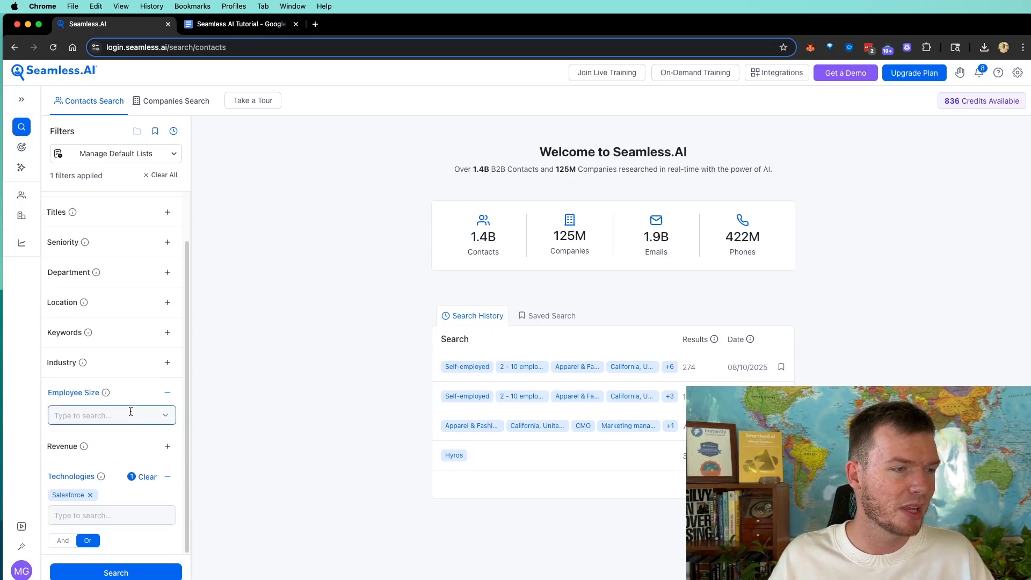
pyautogui.click(131, 412)
pyautogui.click(89, 248)
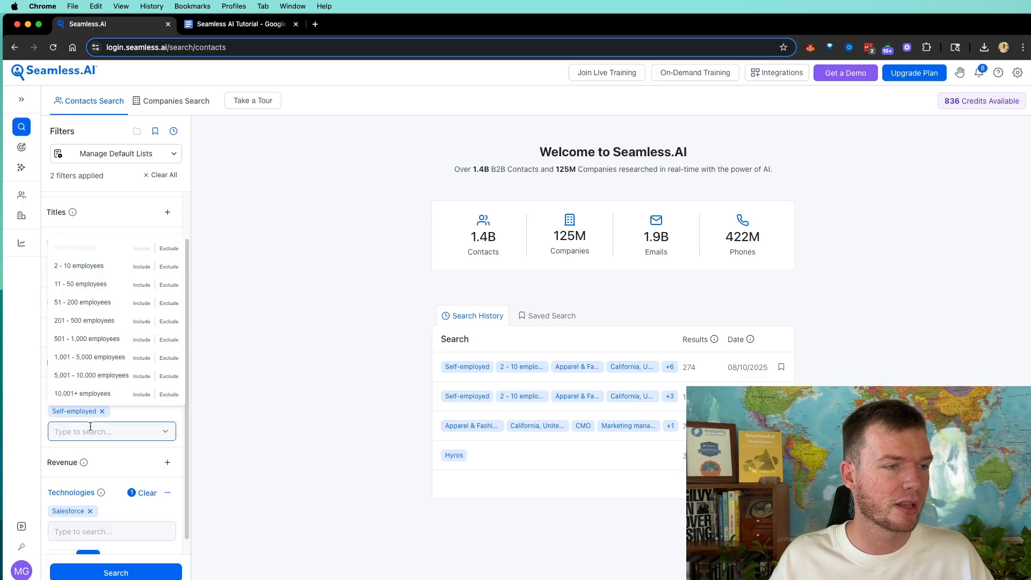
pyautogui.click(81, 284)
pyautogui.click(75, 302)
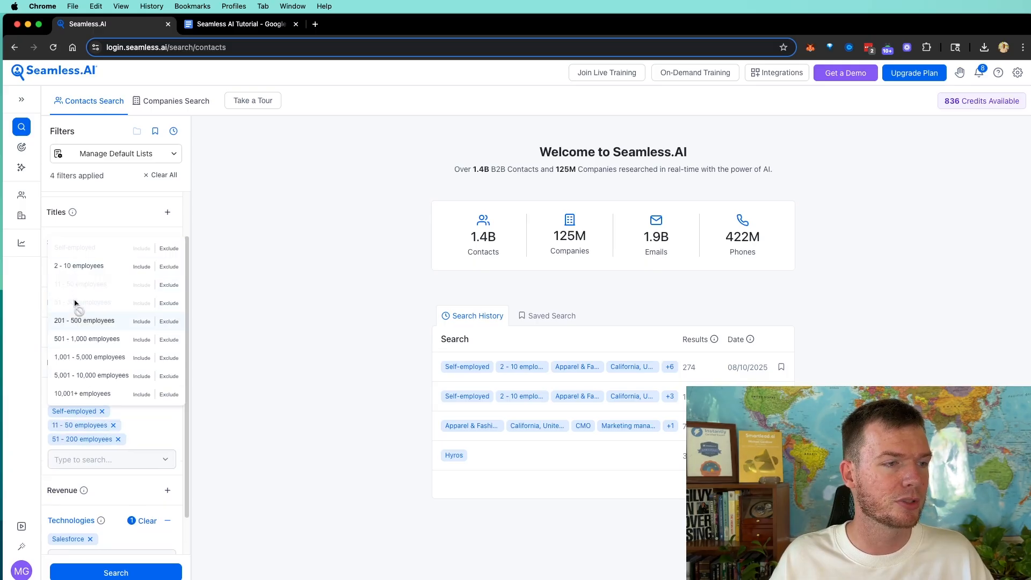
pyautogui.click(79, 320)
pyautogui.click(81, 338)
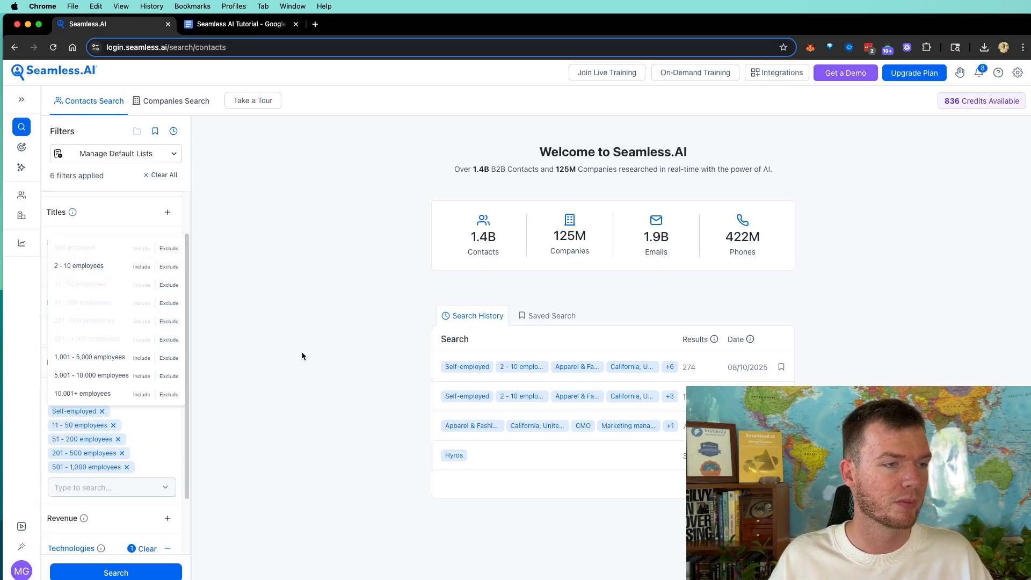
pyautogui.click(301, 355)
# Step: Look up marketing in the Industry filter and include Marketing & Media
pyautogui.scroll(2, 92, 397)
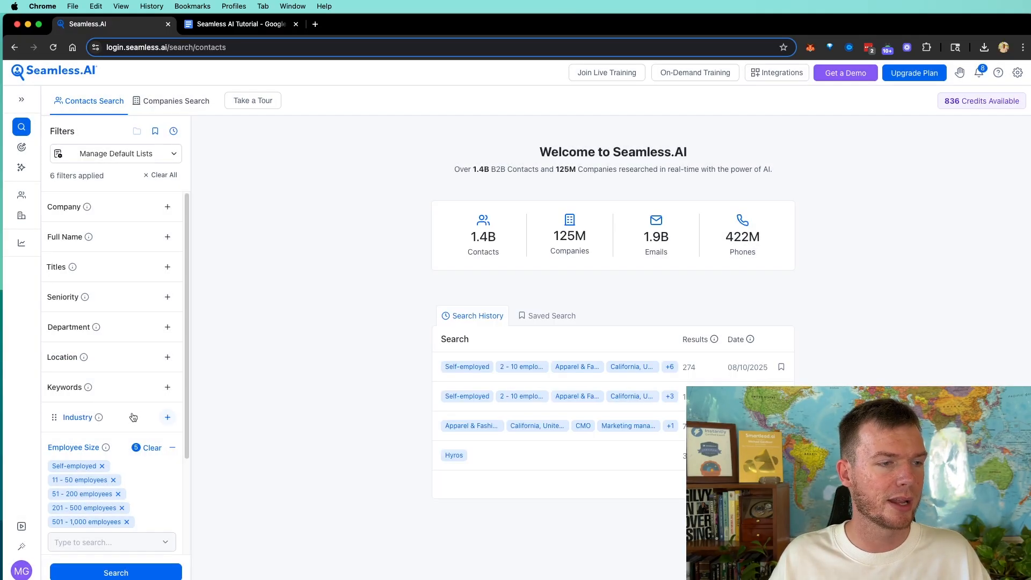
pyautogui.click(133, 417)
pyautogui.click(131, 392)
pyautogui.write('marketing')
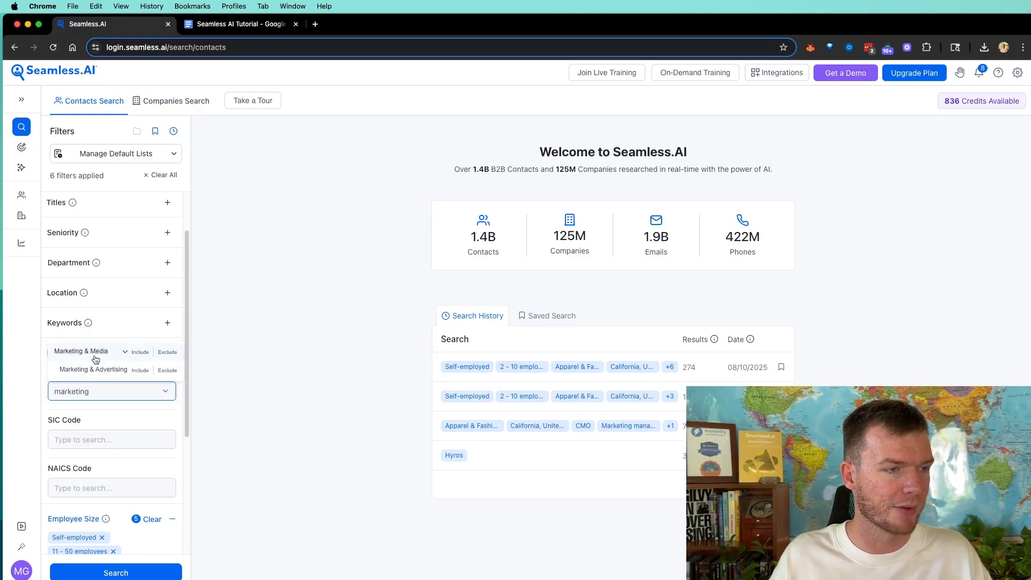
pyautogui.click(94, 356)
pyautogui.click(307, 373)
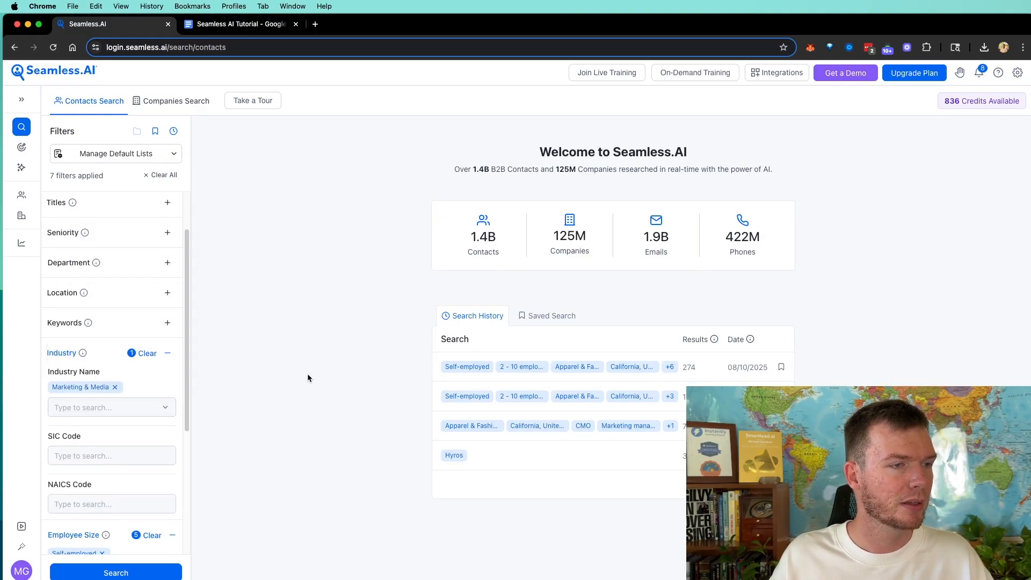
# Step: Include United States as the region in the Location filter
pyautogui.scroll(2, 140, 338)
pyautogui.click(115, 357)
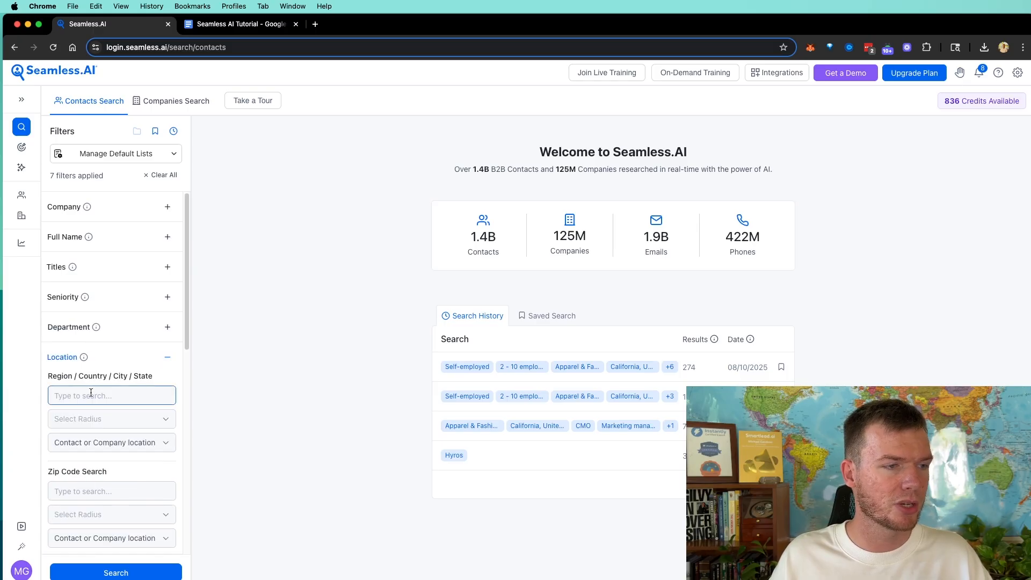
pyautogui.write('united')
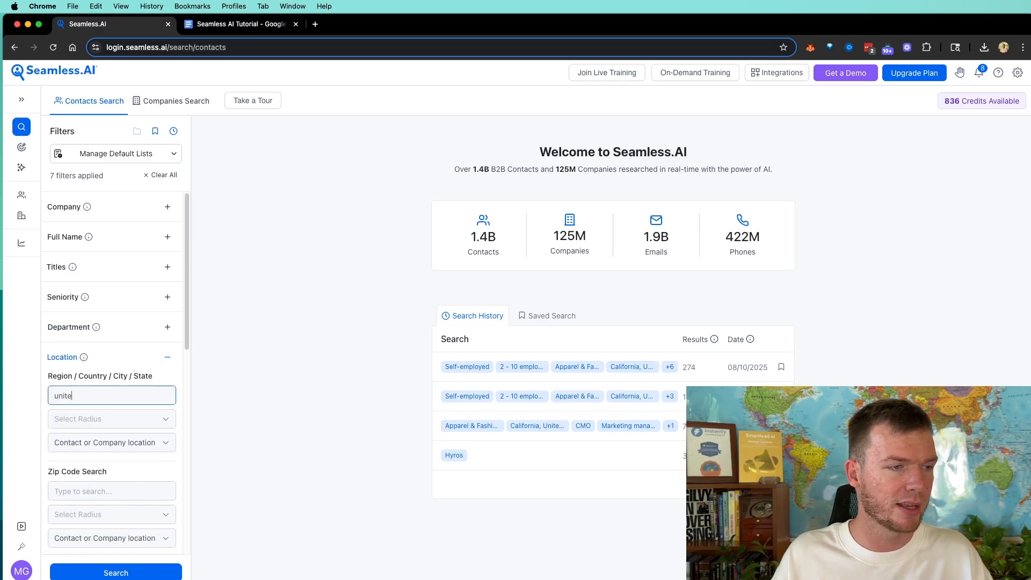
pyautogui.click(81, 224)
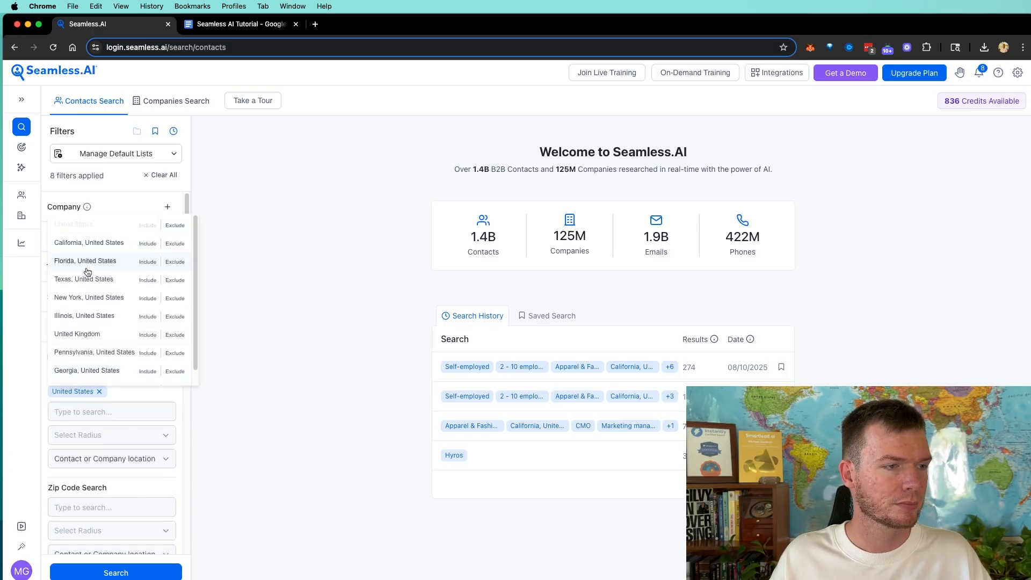
pyautogui.click(261, 267)
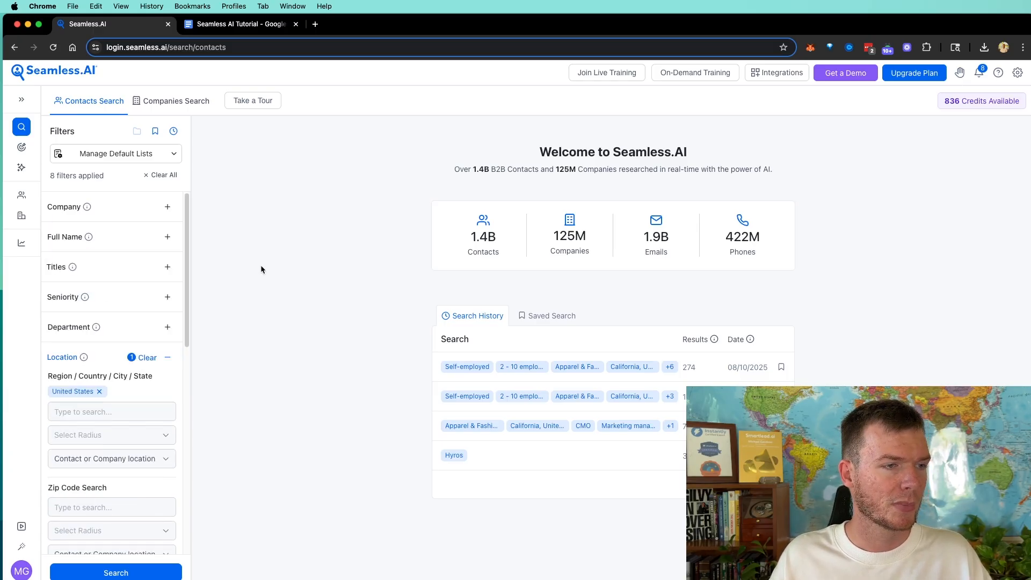
# Step: Add CEO, Owner, Co-Founder and Founder to the Titles filter
pyautogui.click(104, 267)
pyautogui.write('CEO')
pyautogui.press('Return')
pyautogui.write('O')
pyautogui.press('Return')
pyautogui.write('Co-Founder')
pyautogui.press('Return')
pyautogui.write('Fou')
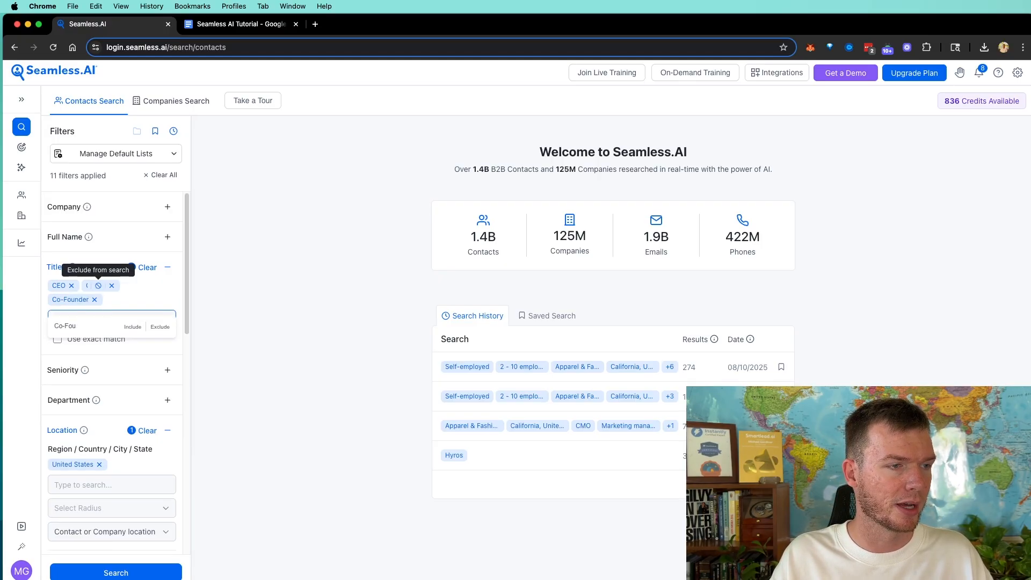
pyautogui.write('nFounder')
pyautogui.press('Return')
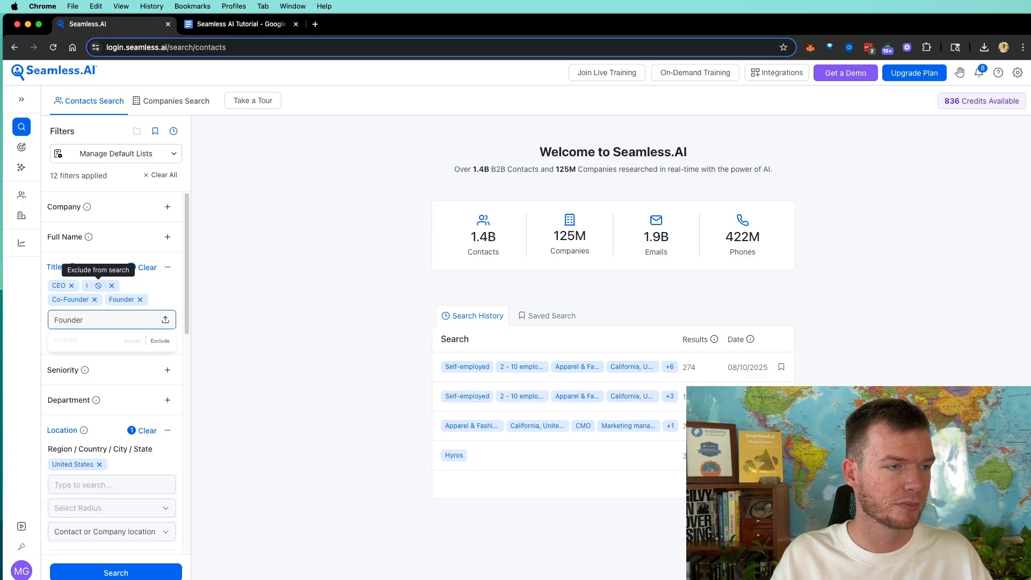
# Step: Add Head of Sales, Head of Growth and CMO to the Titles filter and run the contacts search
pyautogui.write('Head of Sales')
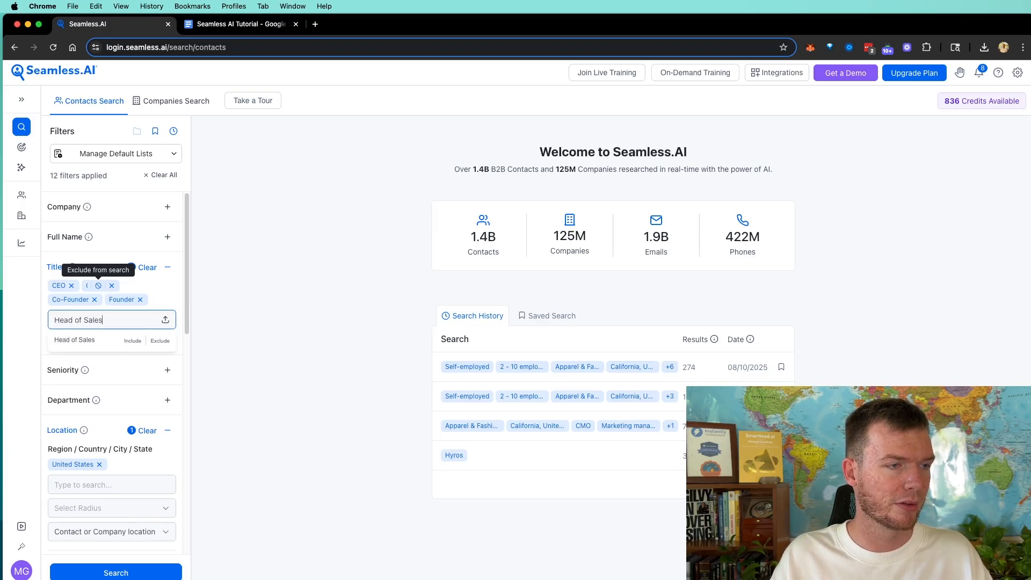
pyautogui.press('Return')
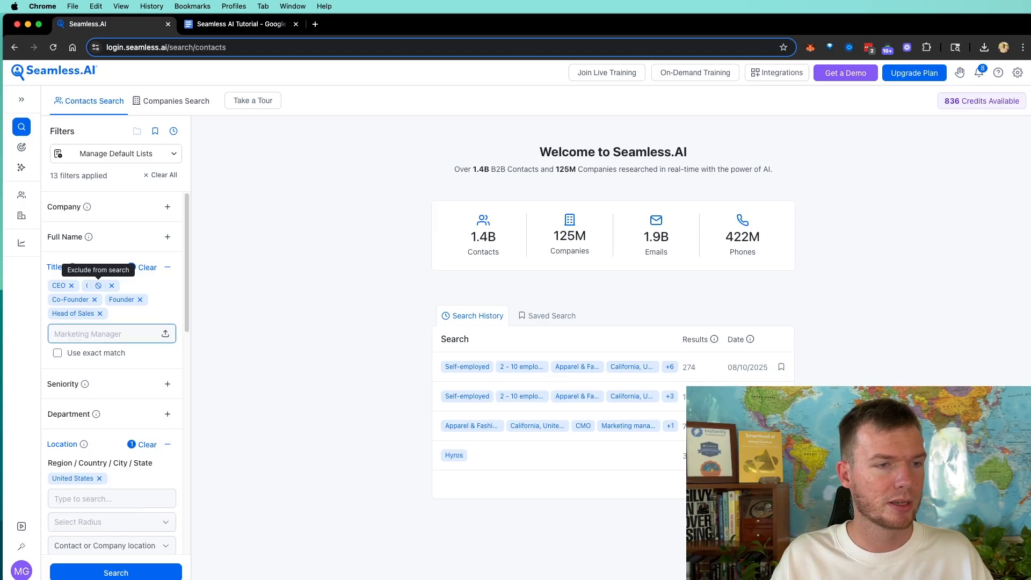
pyautogui.write('Heafrowth')
pyautogui.press('Return')
pyautogui.write('CMO')
pyautogui.press('Return')
pyautogui.click(295, 289)
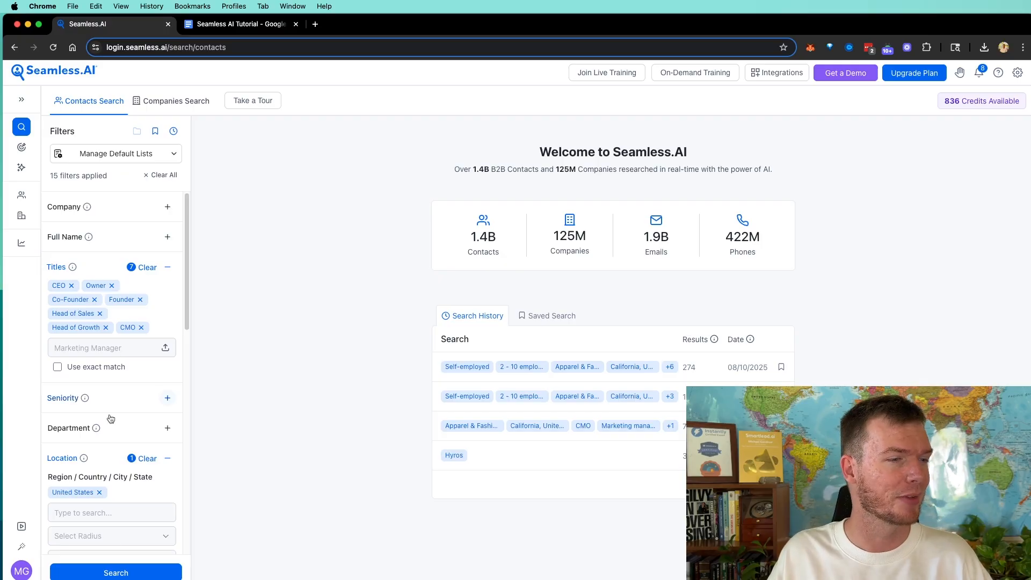
pyautogui.click(142, 576)
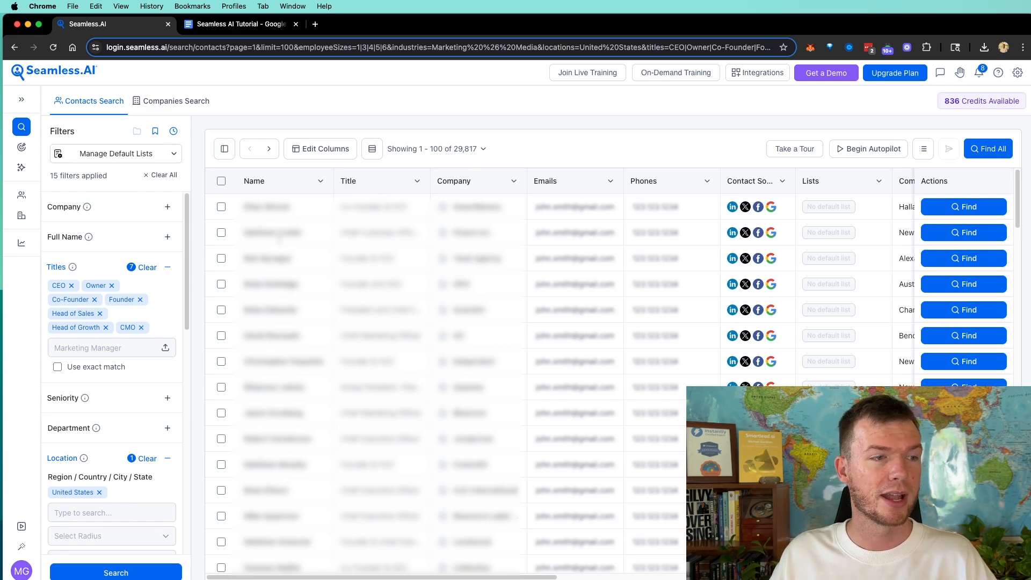
# Step: Review the title, location, industry, employee size and technology filters applied to the Salesforce contacts search
pyautogui.scroll(-10, 155, 289)
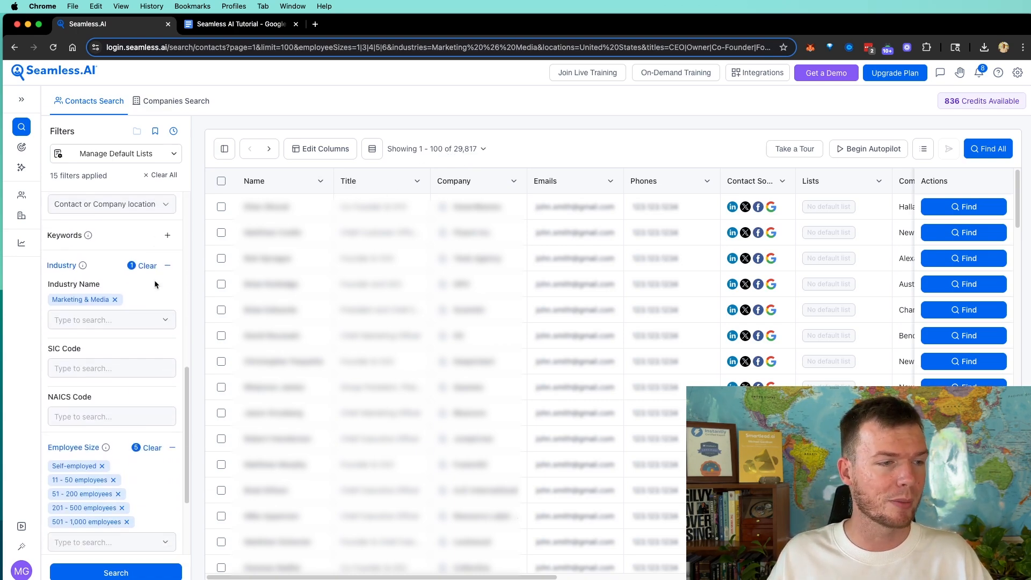
pyautogui.scroll(10, 113, 381)
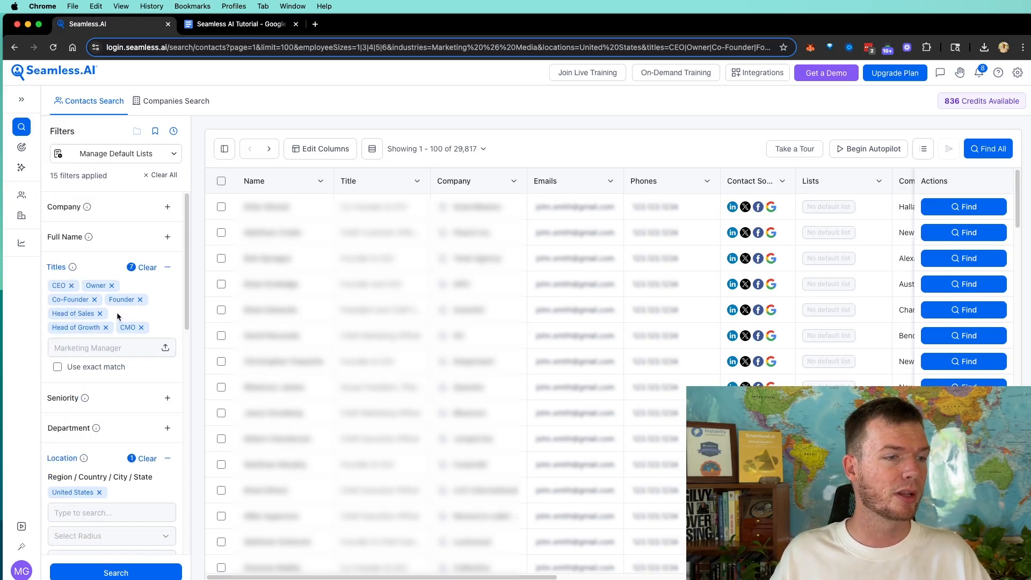
pyautogui.scroll(-8, 116, 311)
pyautogui.scroll(-3, 97, 268)
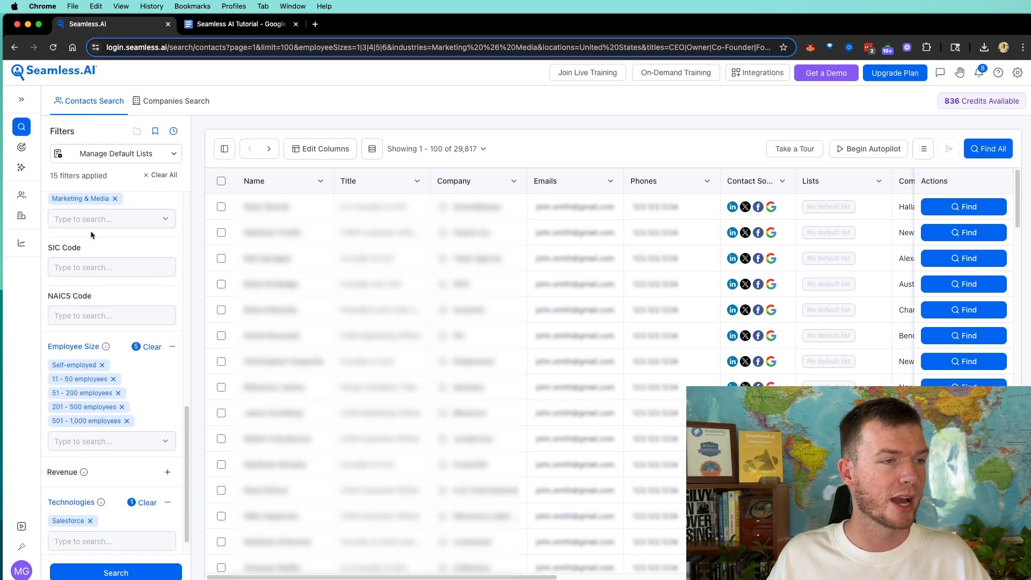
pyautogui.scroll(2, 81, 247)
pyautogui.scroll(-2, 110, 279)
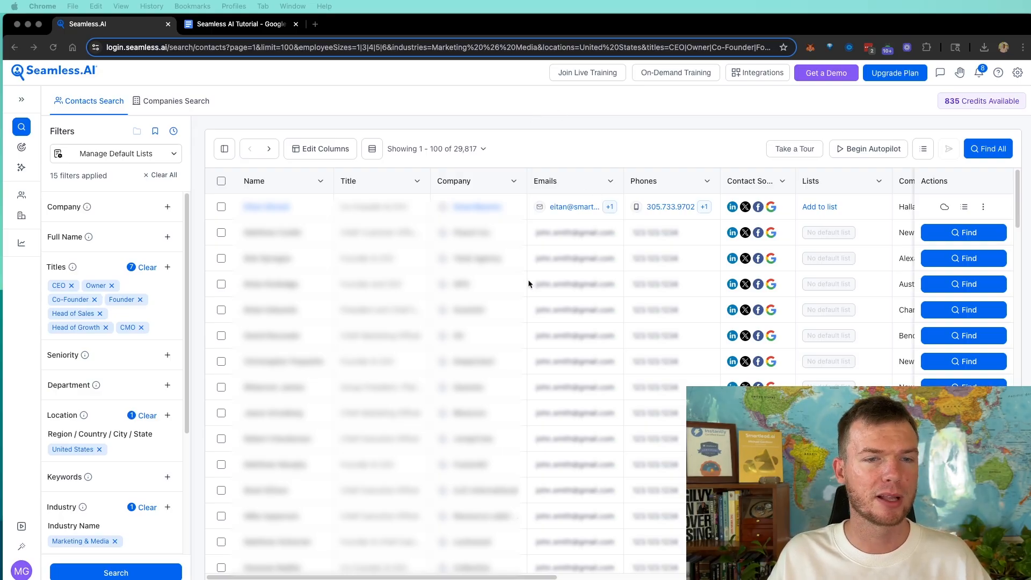
# Step: Research the contact details of three consecutive prospects further down the search results
pyautogui.scroll(-2, 527, 279)
pyautogui.scroll(-2, 526, 275)
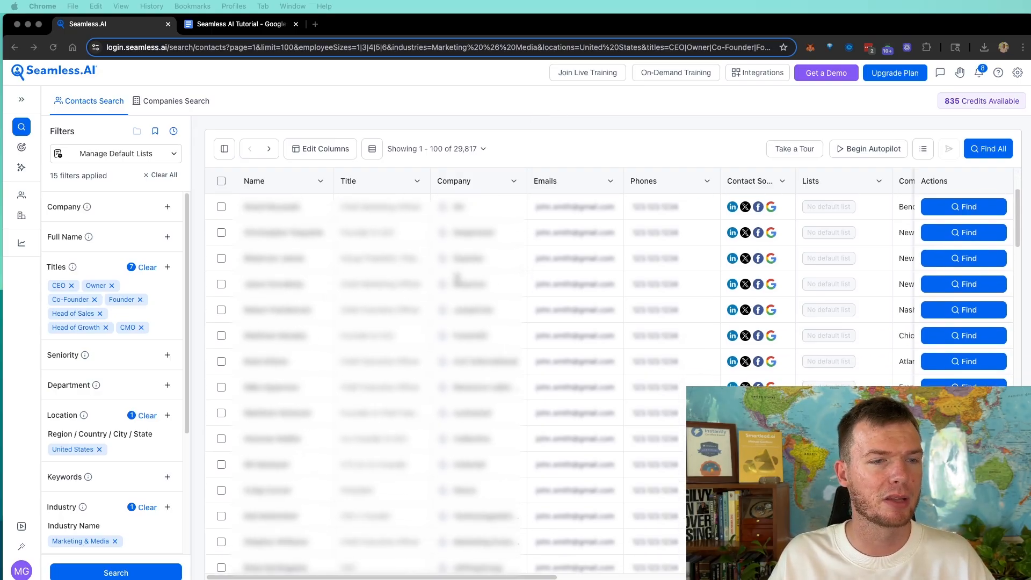
pyautogui.click(951, 288)
pyautogui.click(954, 311)
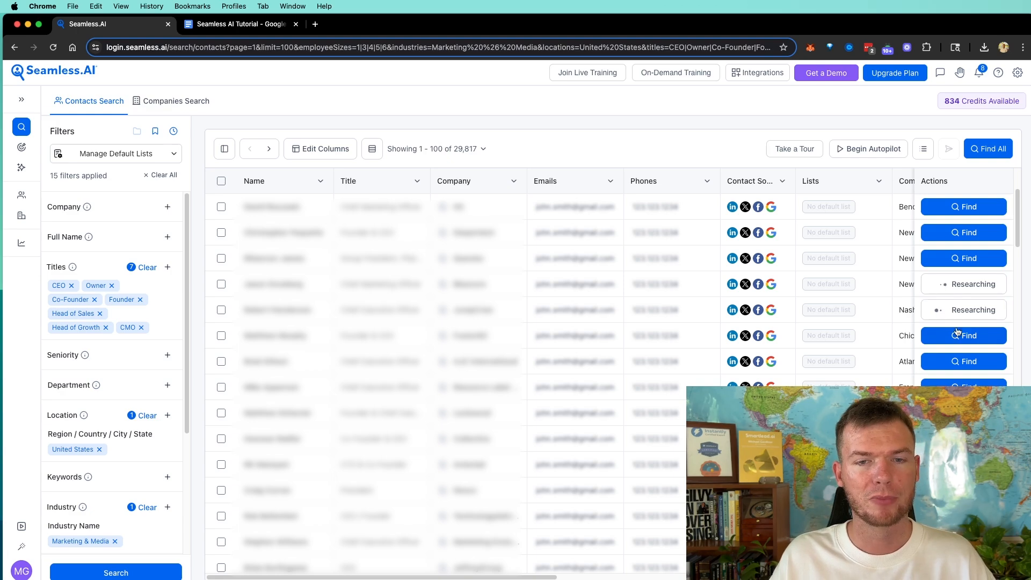
pyautogui.click(956, 341)
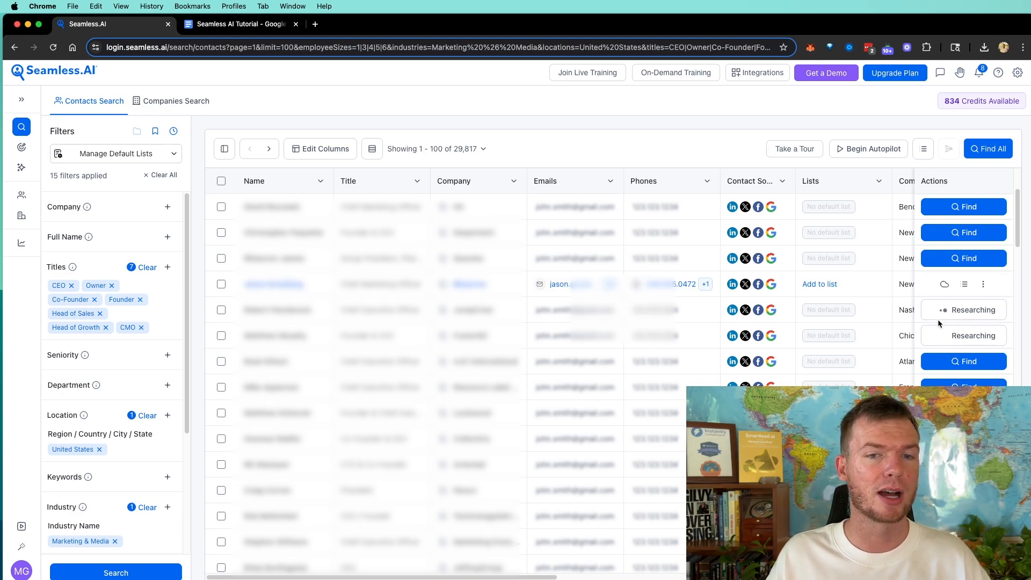